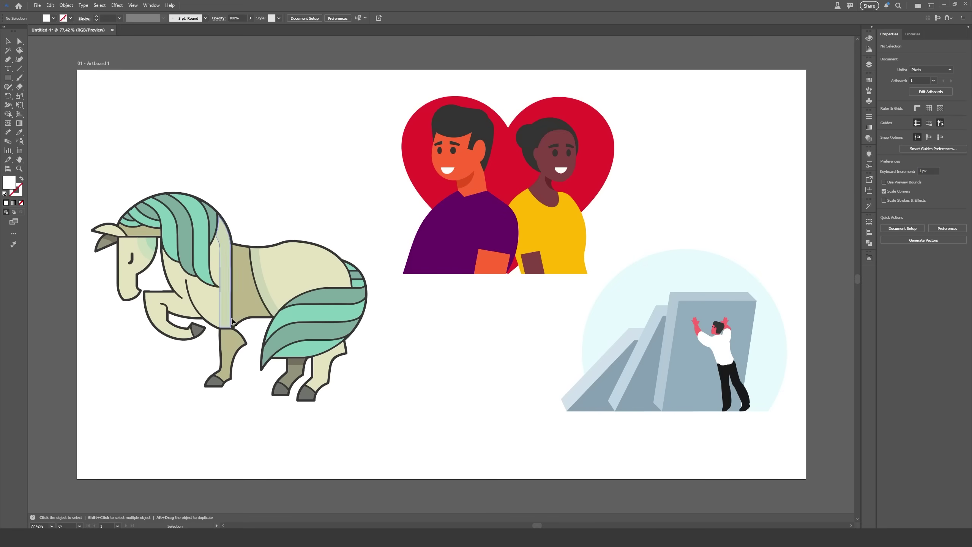
Select the horse artwork and run Object > Generative > Turntable on it.
left_click(250, 305)
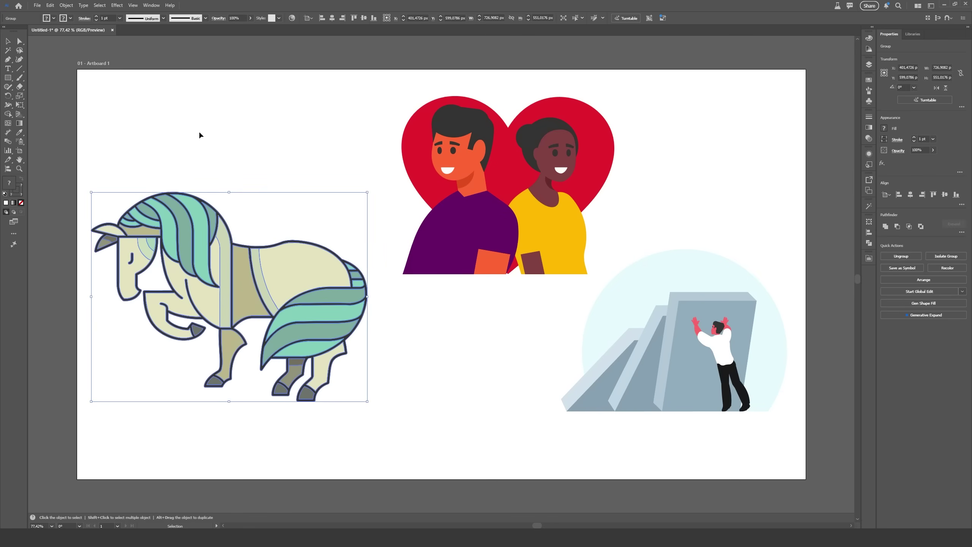
left_click(67, 5)
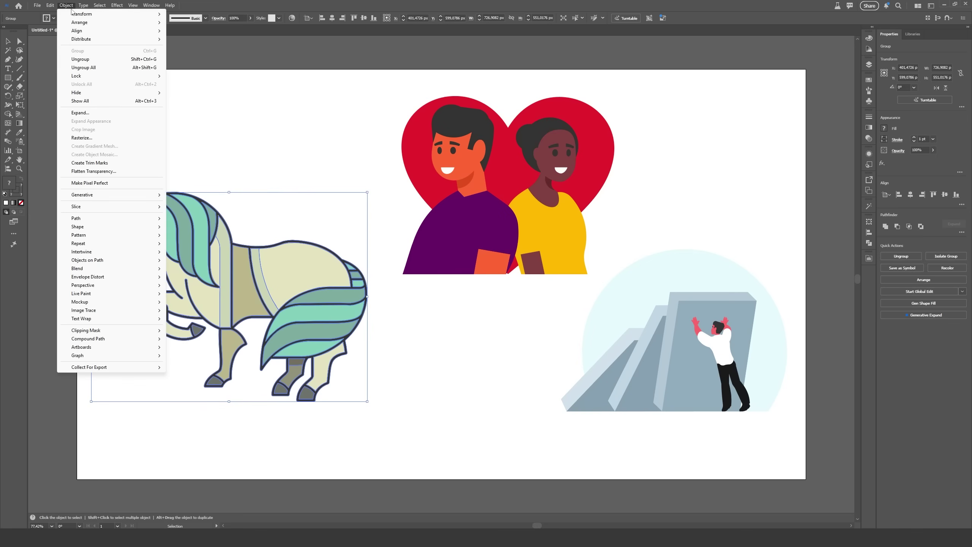
mouse_move(156, 196)
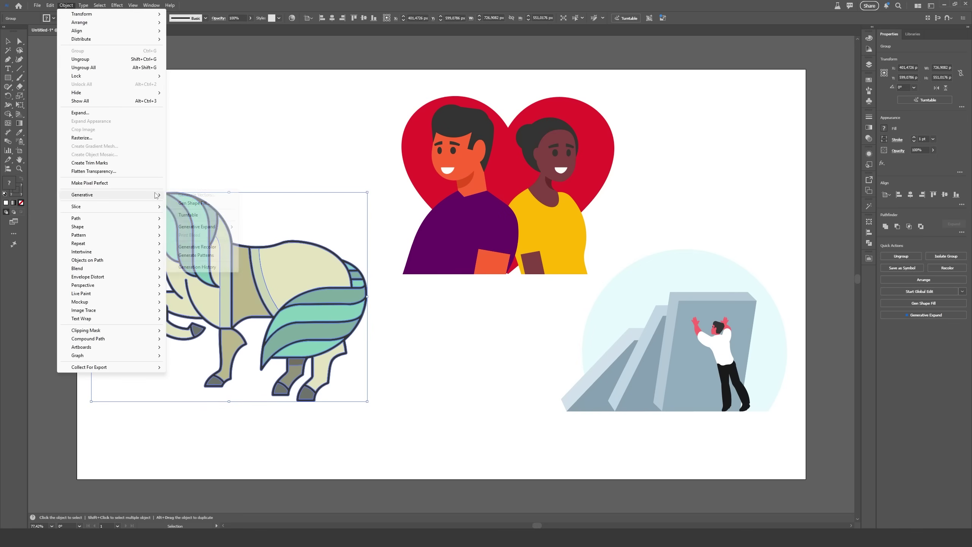
left_click(206, 217)
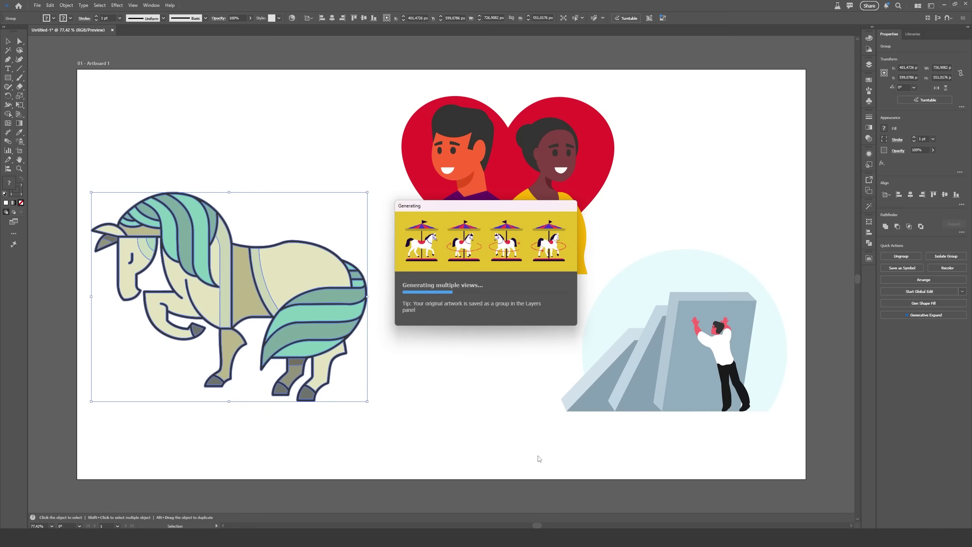
Rotate the horse, couple and rock-pusher with the Turntable slider, then tilt the rock-pusher back to frontal.
left_click_drag(187, 424, 200, 441)
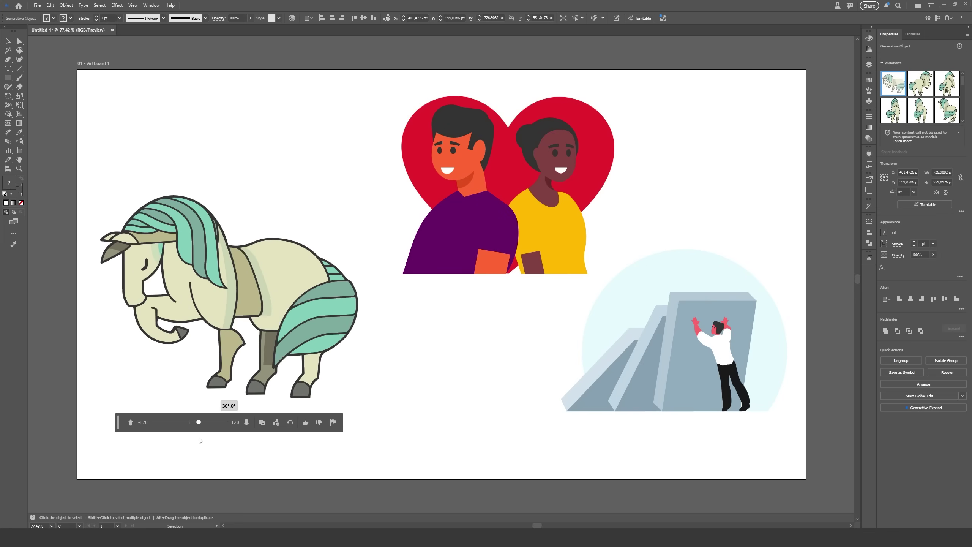
left_click(459, 253)
mouse_move(454, 295)
left_mouse_down()
mouse_move(414, 302)
mouse_move(461, 306)
left_mouse_up()
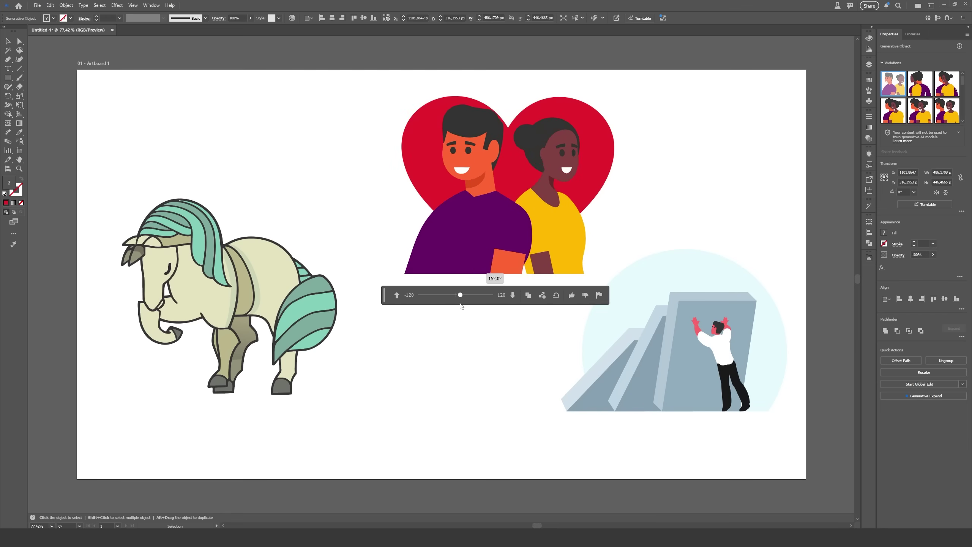
left_click(617, 398)
left_click_drag(620, 441, 643, 455)
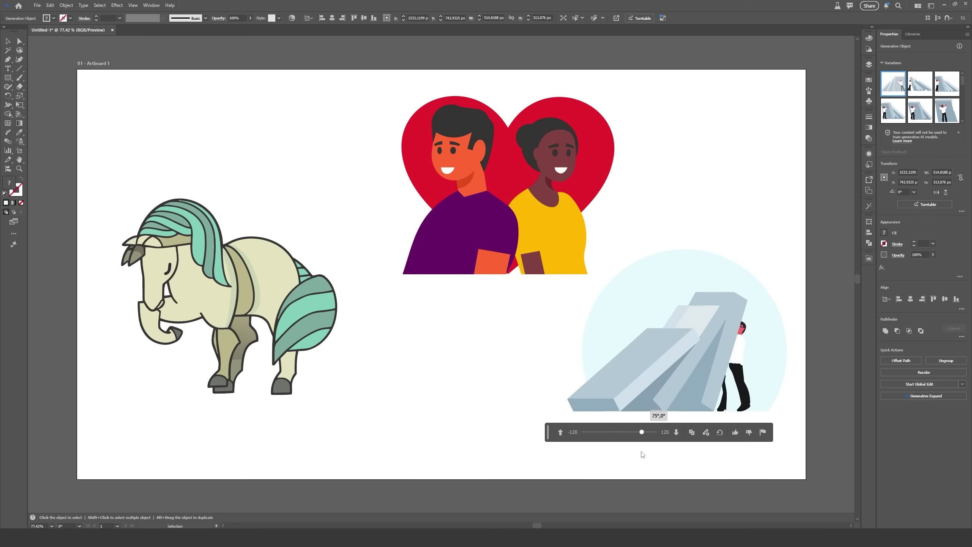
left_click(560, 432)
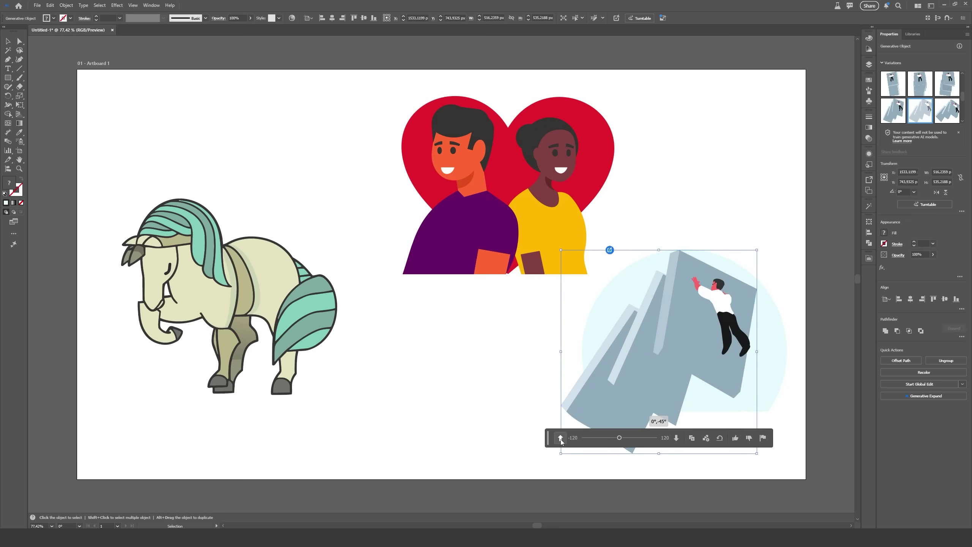
left_click(677, 438)
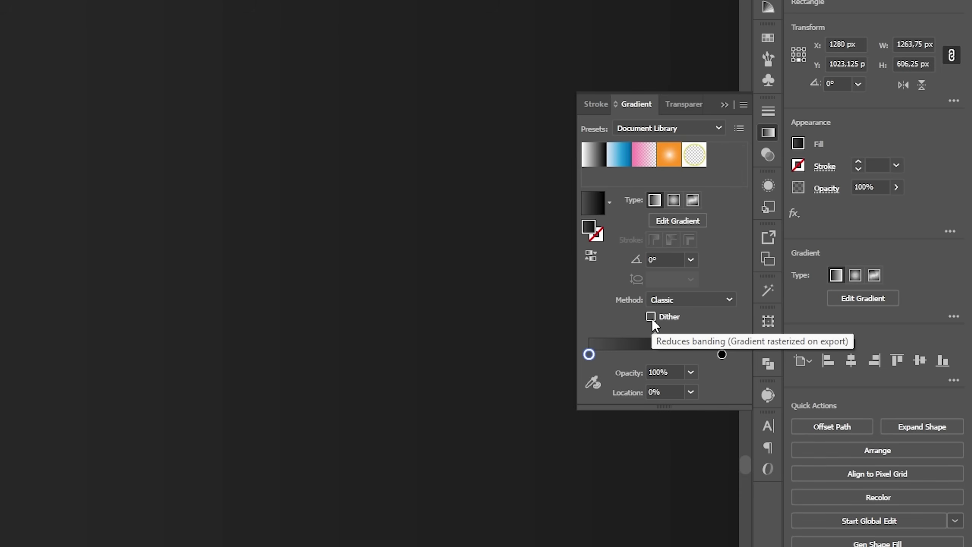
Enable gradient Dither and darken the white gradient stop to #2e2e2e using the B slider.
left_click(811, 204)
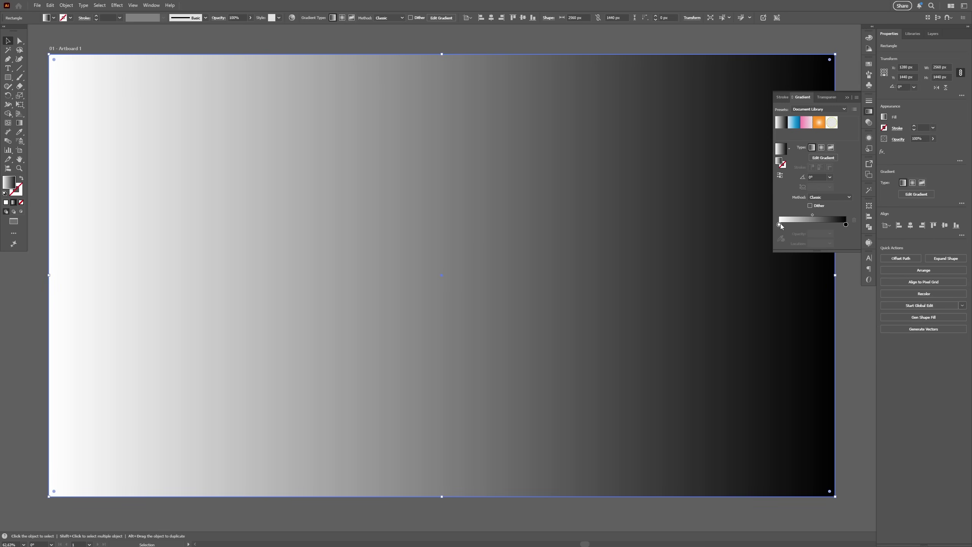
double_click(780, 224)
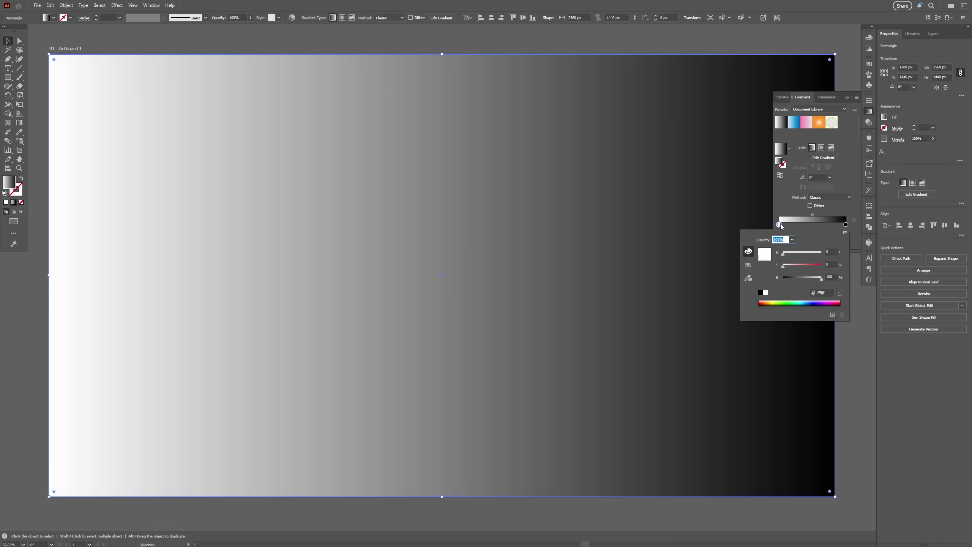
left_click_drag(821, 278, 789, 282)
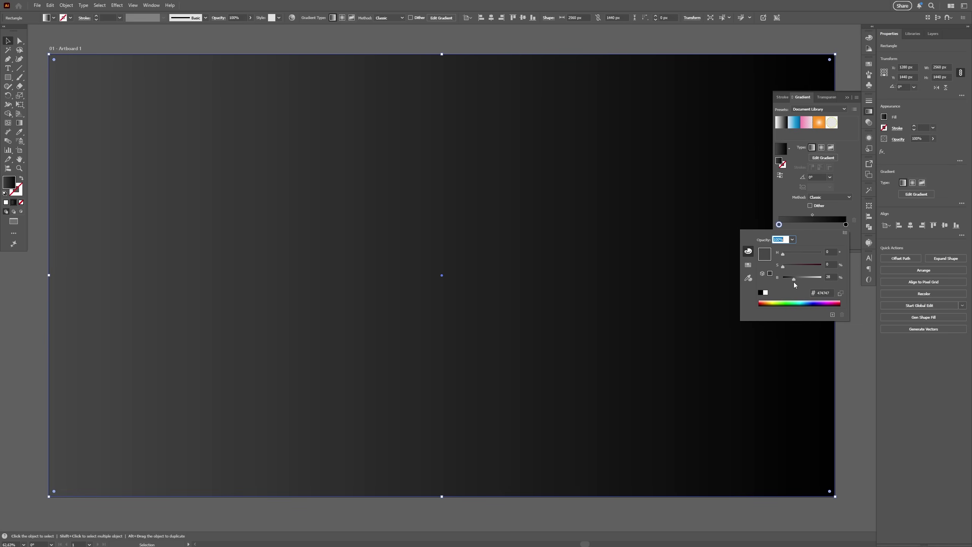
left_click_drag(794, 282, 793, 280)
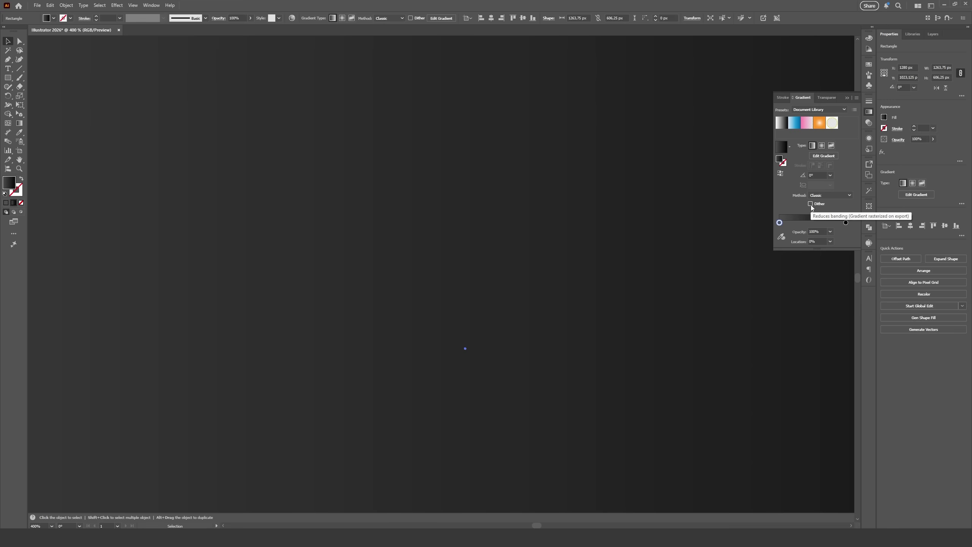
left_click(810, 204)
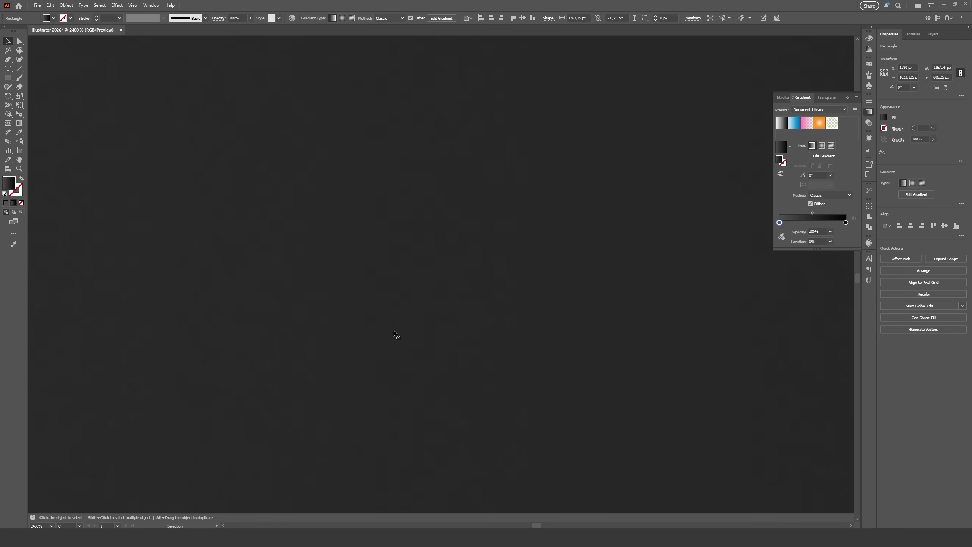
key("ctrl+minus")
key("ctrl+minus")
key("ctrl+minus")
key("ctrl+minus")
key("ctrl+minus")
key("ctrl+minus")
key("ctrl+minus")
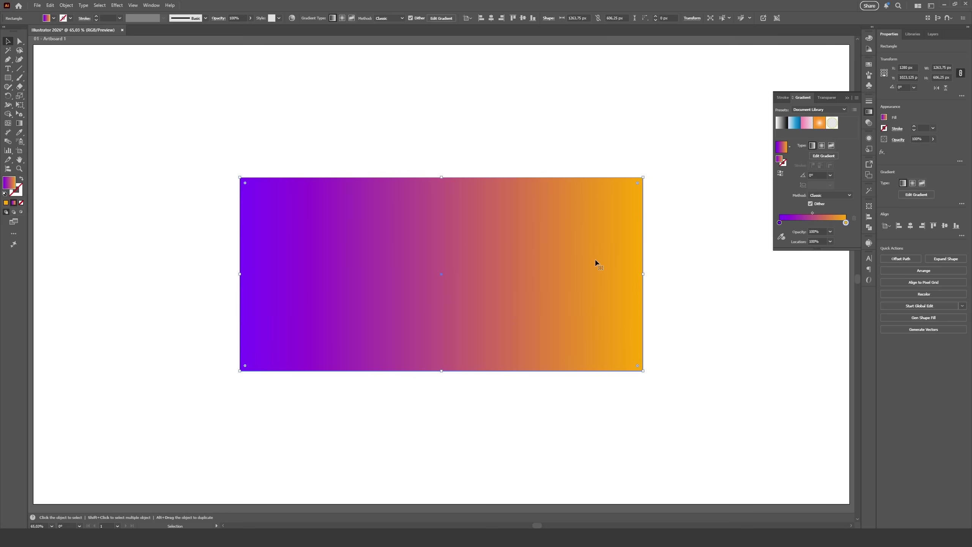
left_click(826, 195)
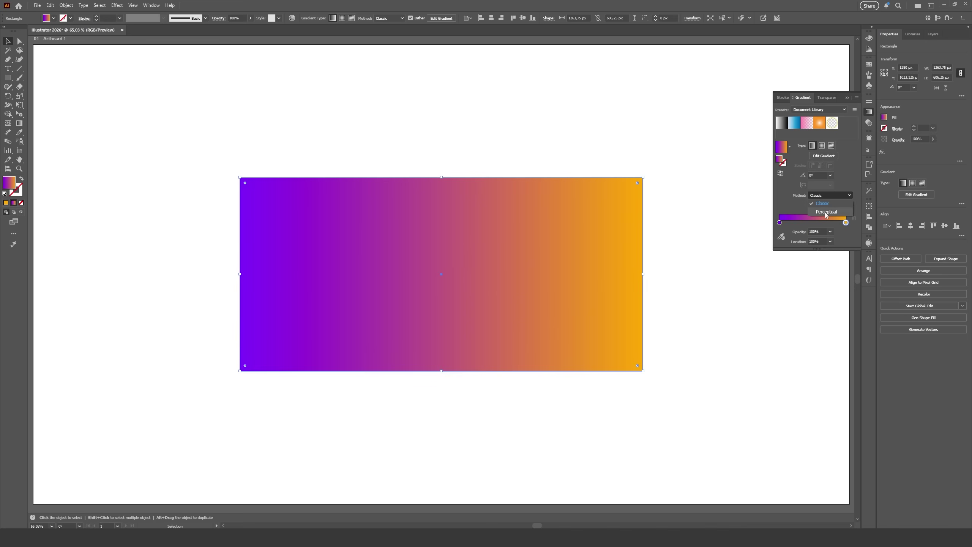
left_click(683, 298)
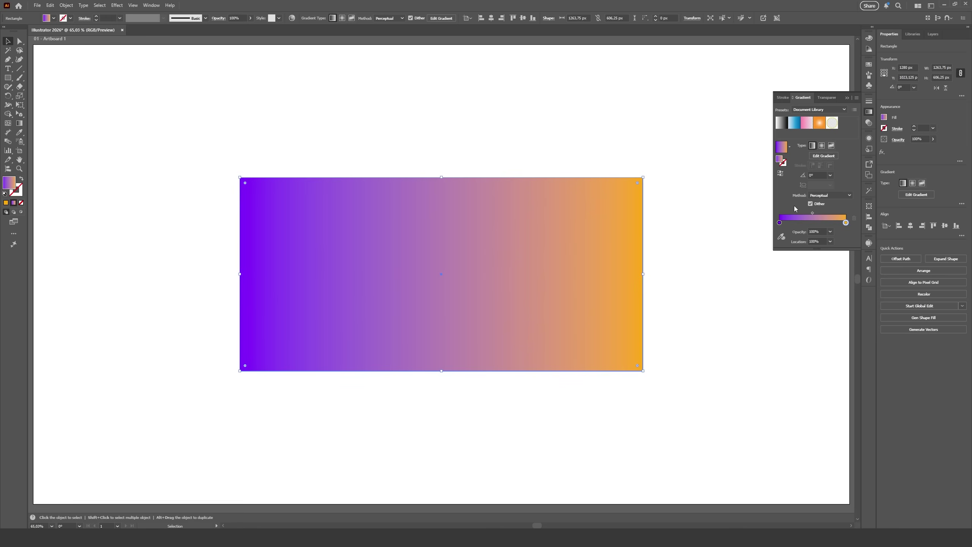
left_click(829, 195)
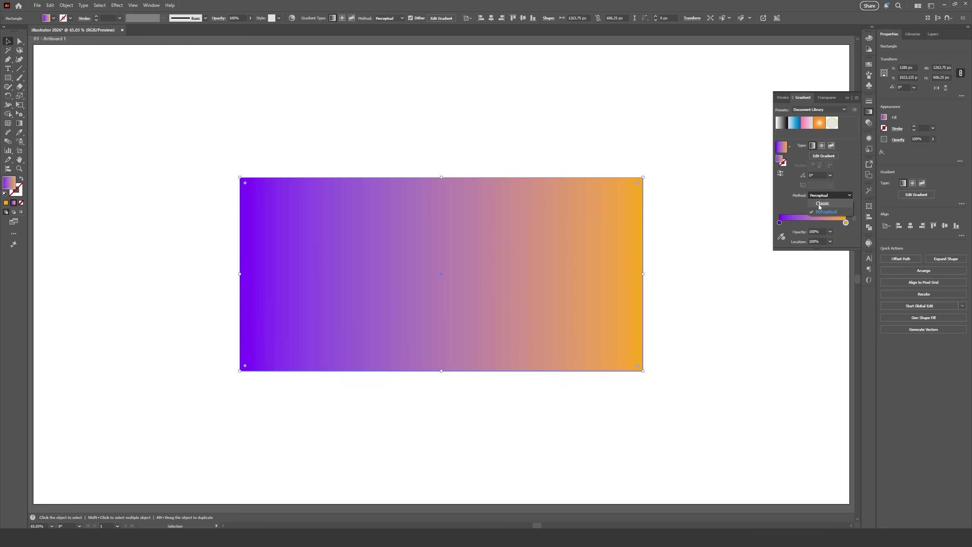
left_click(820, 207)
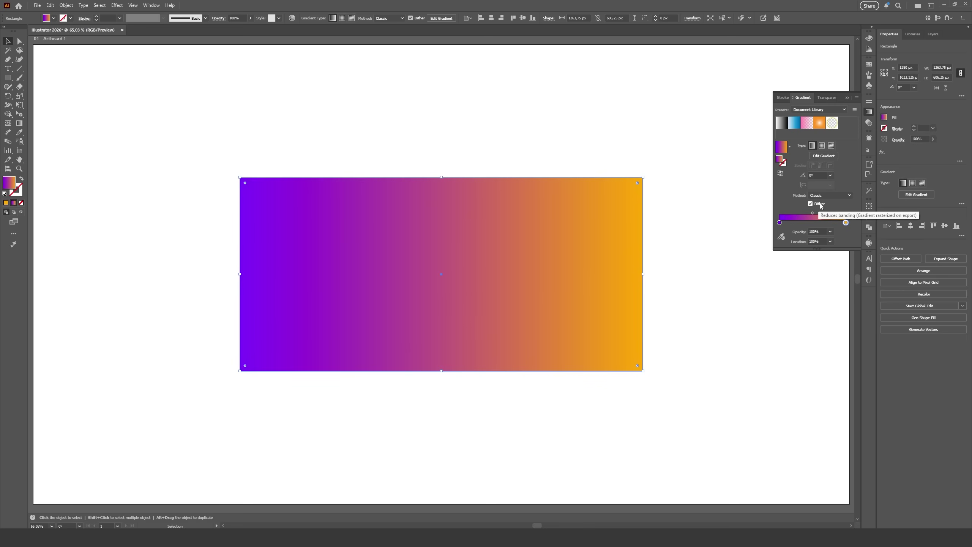
left_click(811, 205)
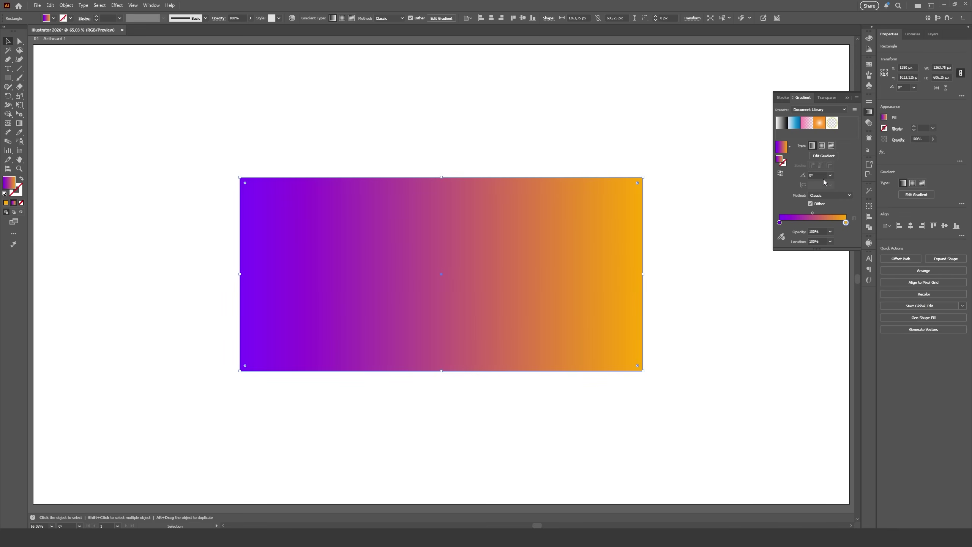
double_click(780, 223)
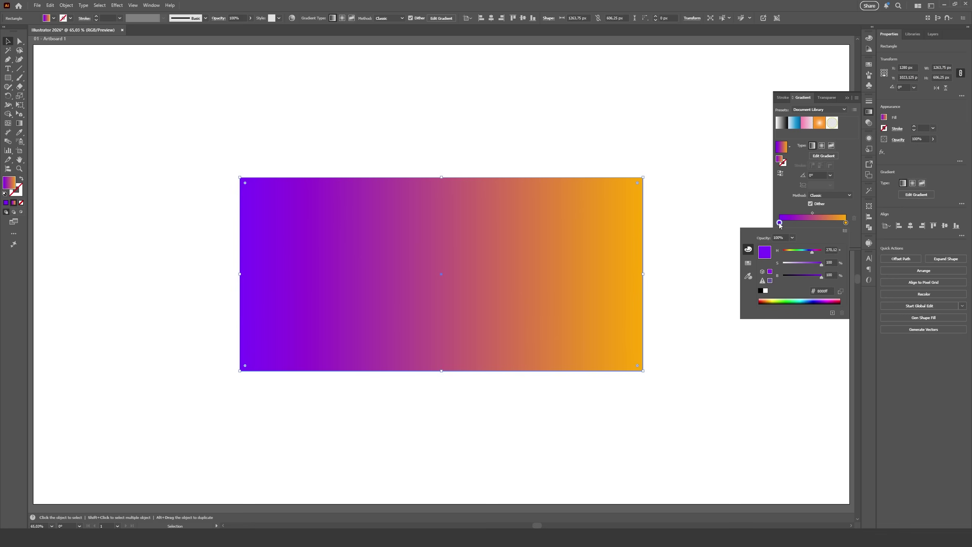
left_click(841, 196)
left_click(827, 212)
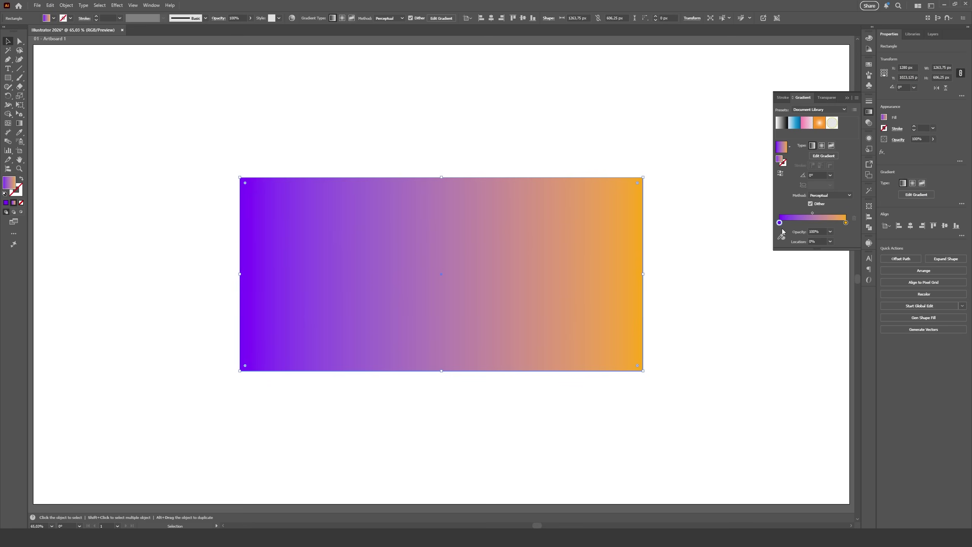
double_click(780, 223)
mouse_move(796, 255)
left_mouse_down()
mouse_move(783, 256)
mouse_move(803, 255)
left_mouse_up()
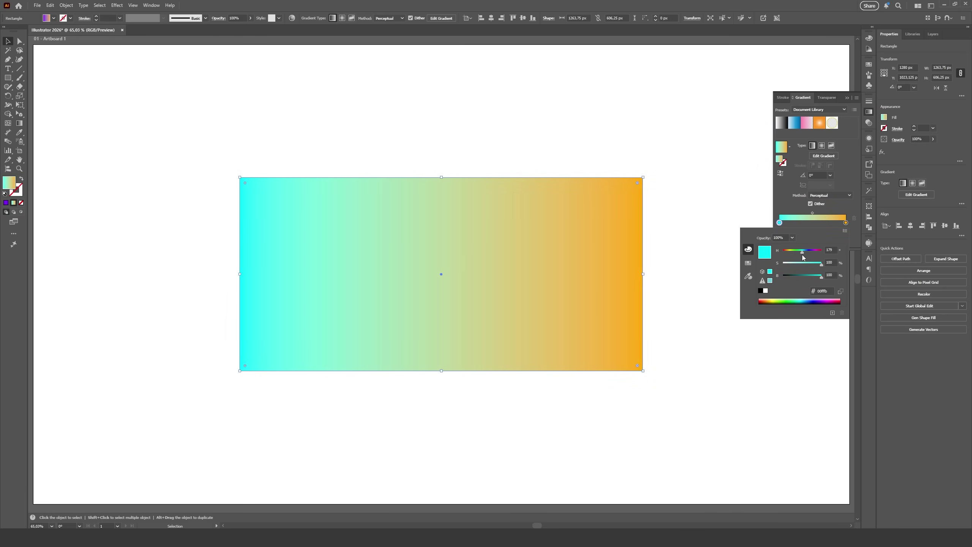
left_click_drag(803, 254, 804, 256)
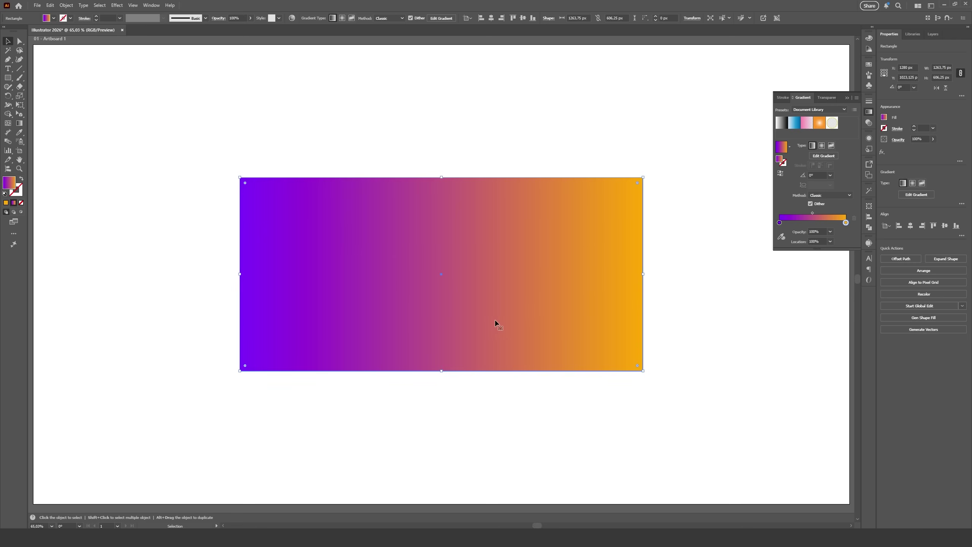
Switch the gradient method to Perceptual and recolour the orange end stop red.
left_click(829, 195)
left_click(830, 209)
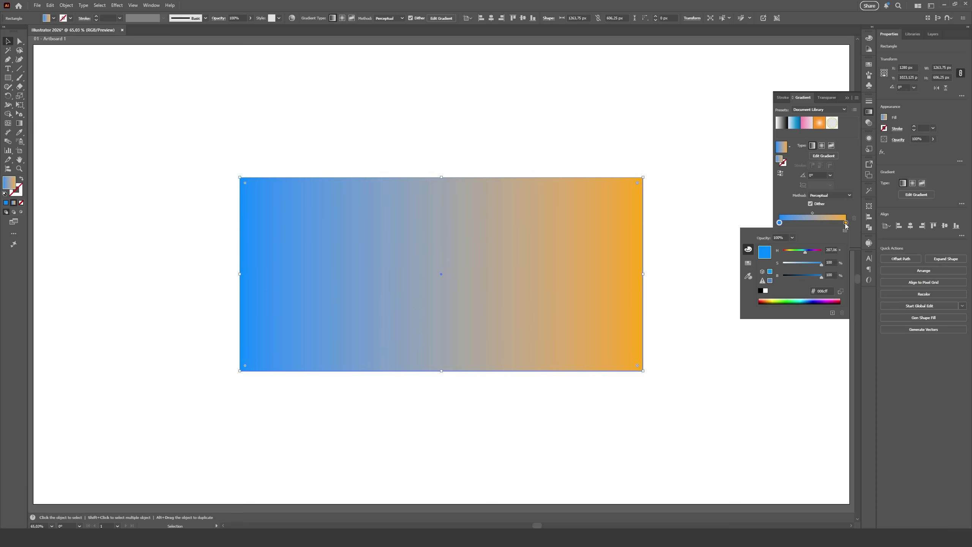
double_click(846, 223)
left_click_drag(790, 251, 782, 255)
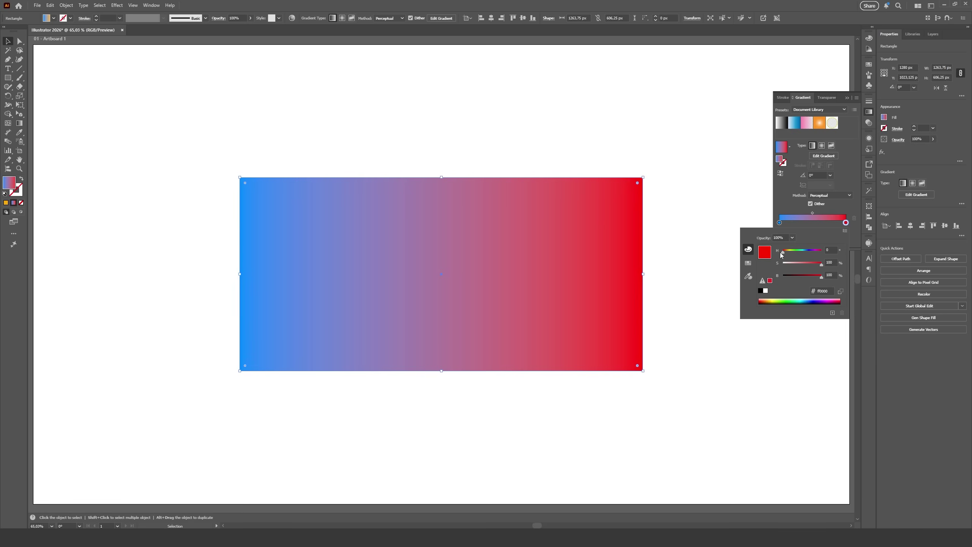
left_click(841, 207)
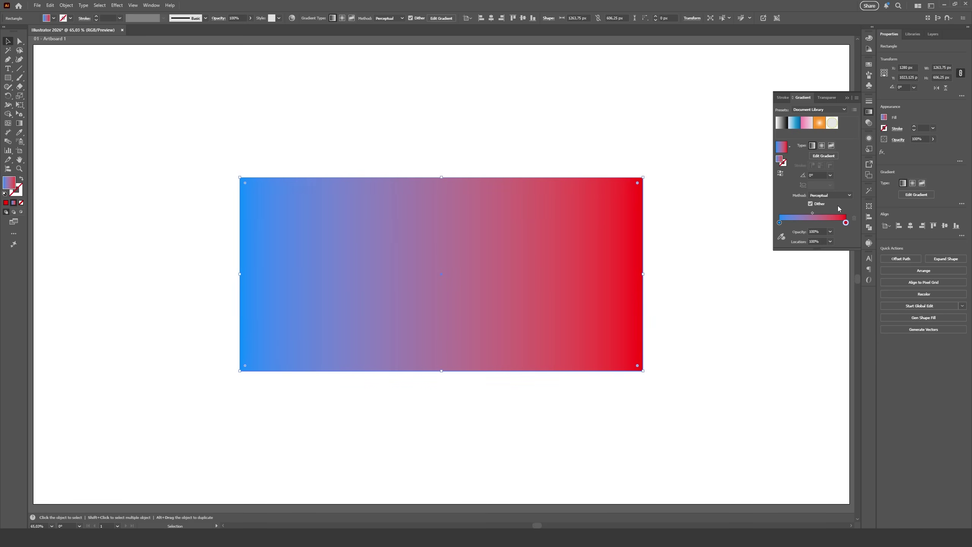
Compare the Classic and Perceptual gradient methods, settling on Classic.
left_click(829, 196)
left_click(827, 204)
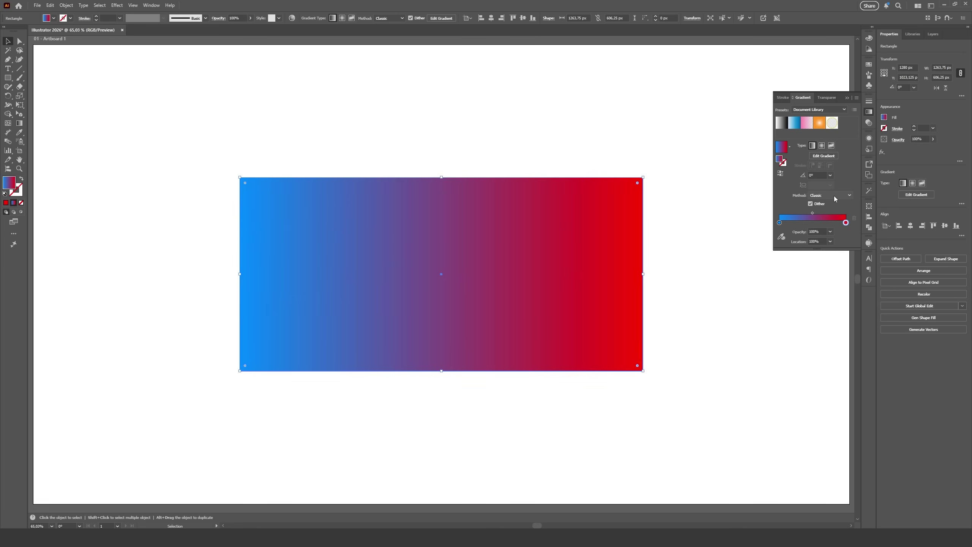
left_click(826, 212)
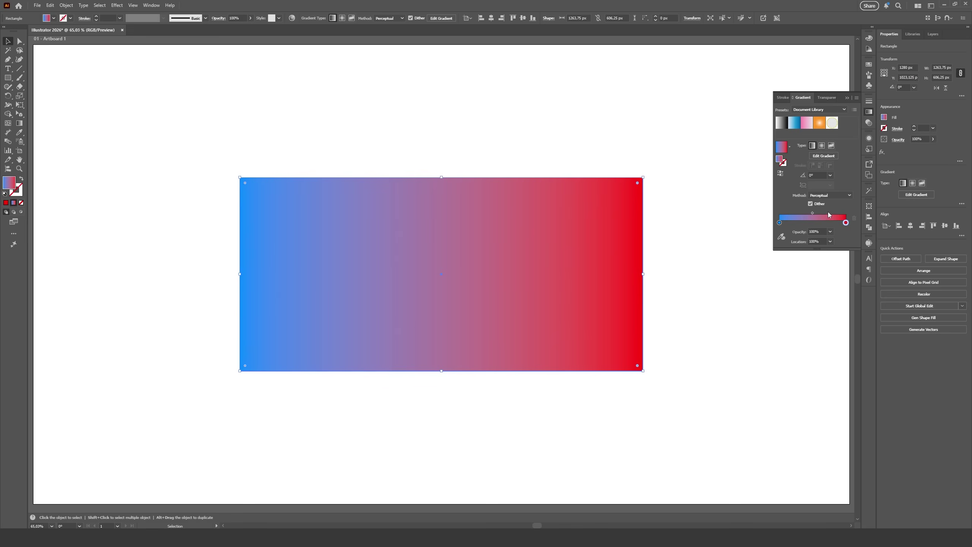
left_click(826, 204)
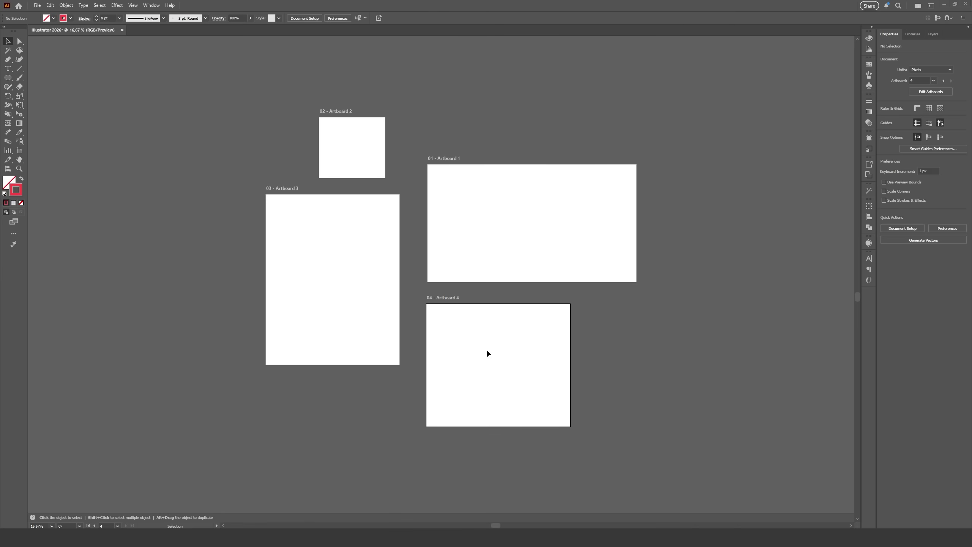
With the Artboard tool, fill Artboard 3 orange and Artboard 2 black.
left_click(23, 150)
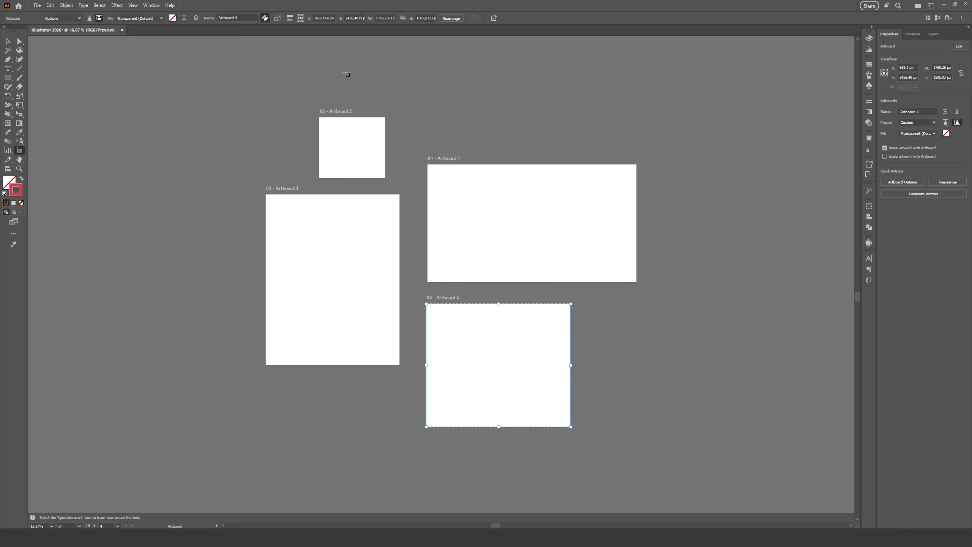
left_click(340, 214)
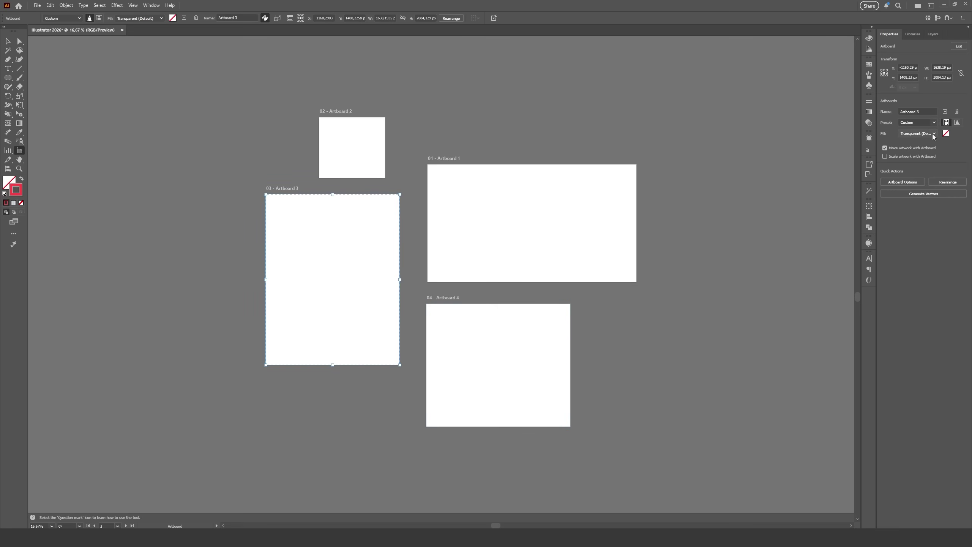
left_click(946, 133)
left_click(767, 347)
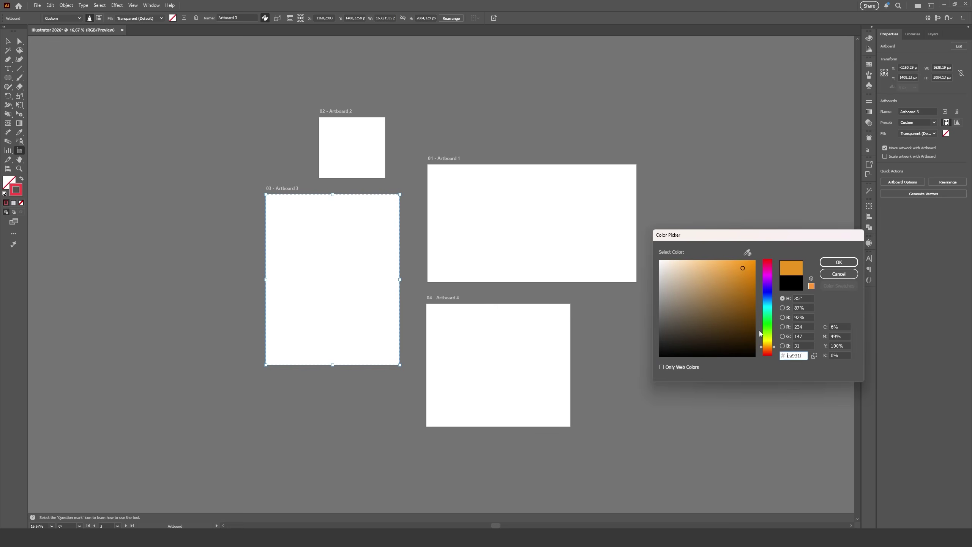
left_click(838, 262)
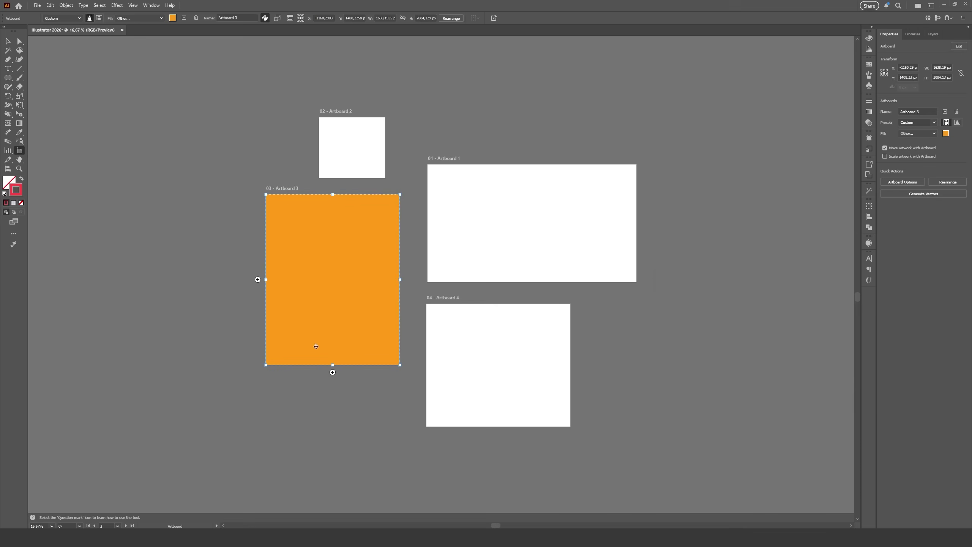
left_click(352, 138)
left_click(918, 133)
left_click(917, 151)
Fill Artboard 1 bright green and pick a teal colour for Artboard 4.
left_click(533, 169)
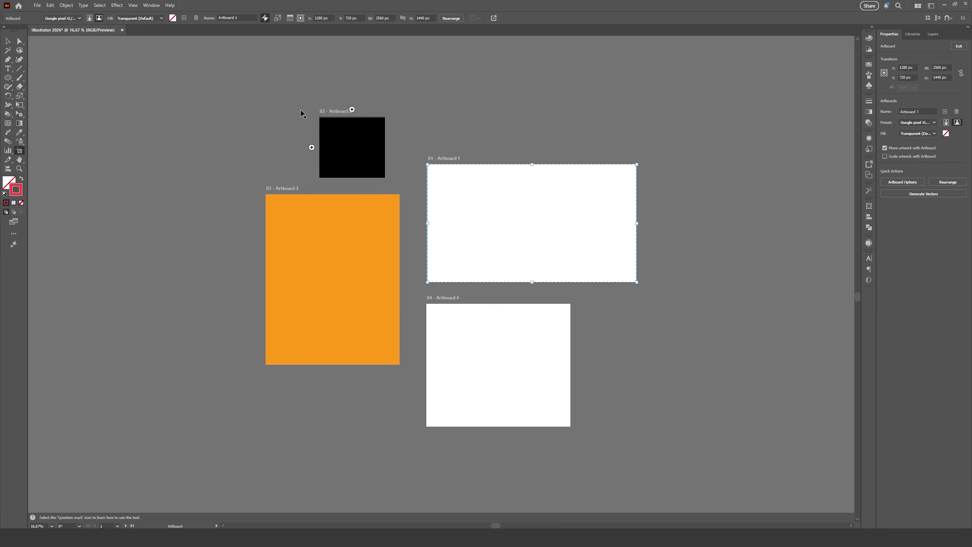
left_click(140, 17)
left_click(142, 55)
left_click(768, 331)
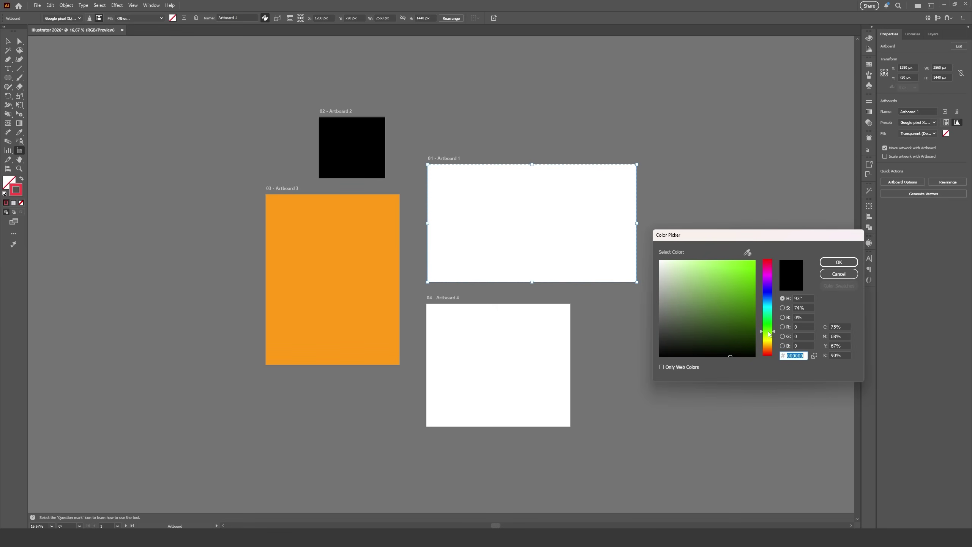
left_click(739, 273)
left_click(839, 262)
left_click(532, 337)
left_click(173, 18)
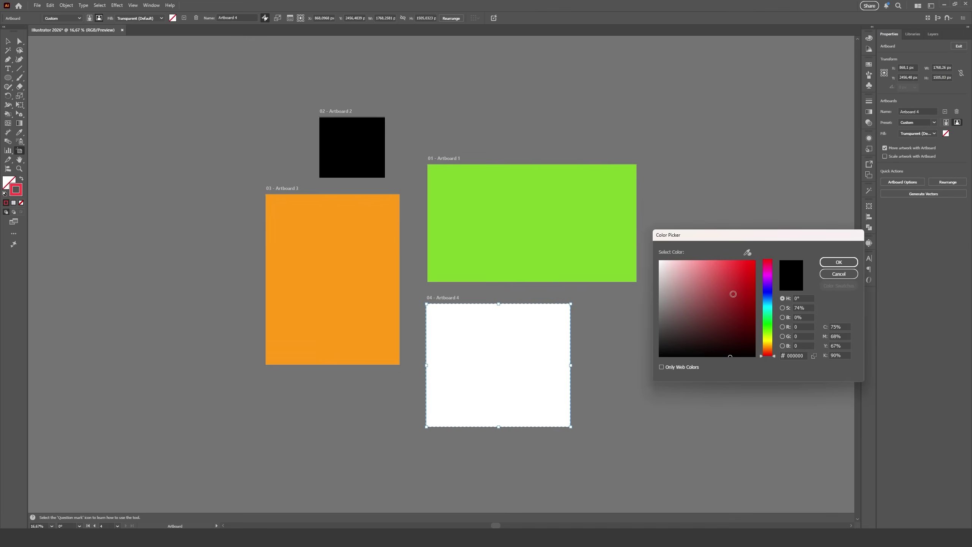
left_click(768, 309)
left_click(732, 267)
Apply Artboard 4's teal fill and rename Artboard 3 to Yellow in Artboard Options.
left_click(838, 262)
right_click(344, 216)
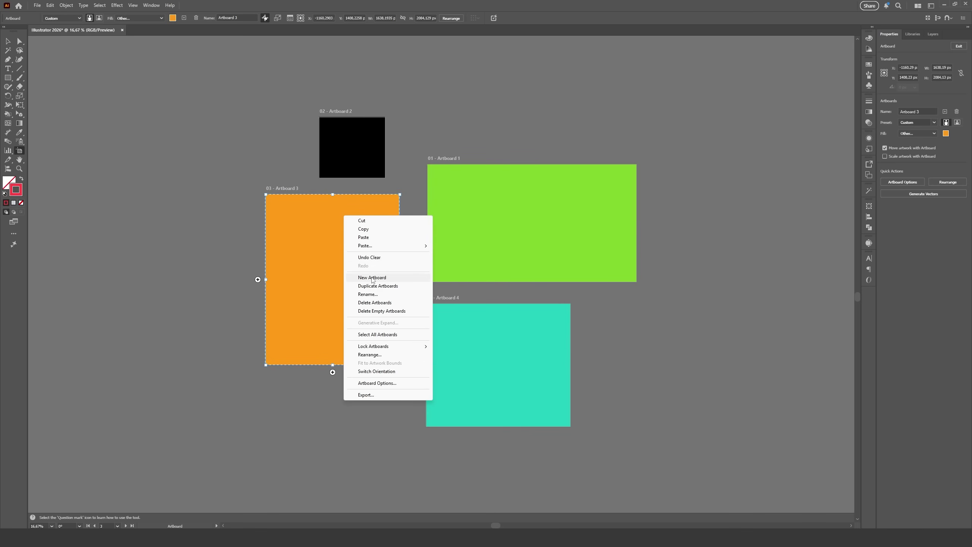
left_click(370, 294)
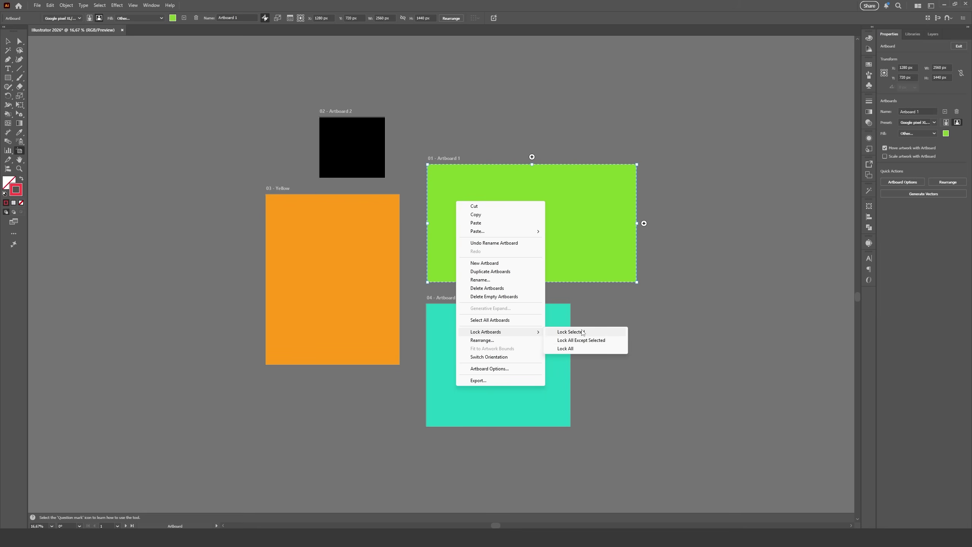
Lock all artboards except Artboard 1, confirm Yellow won't move, and show the Artboards panel.
left_click(593, 344)
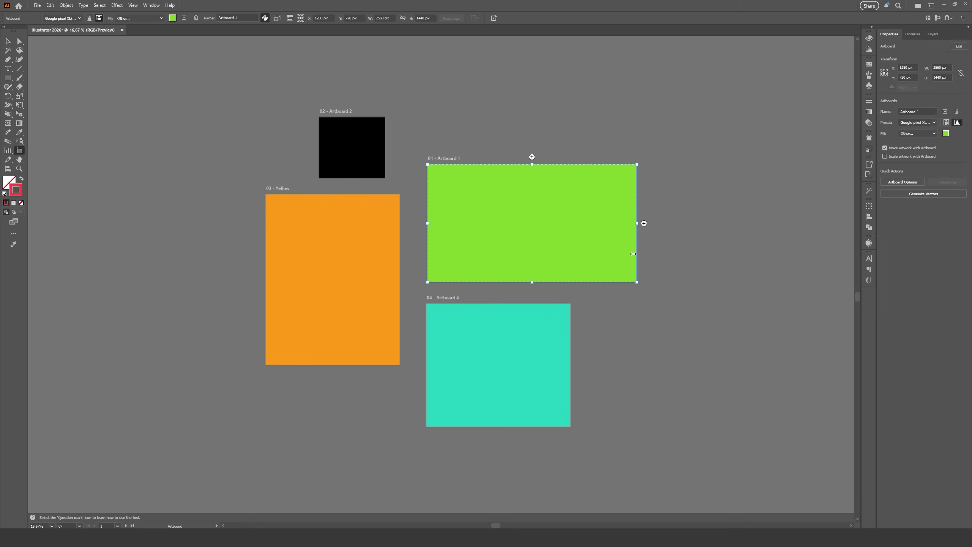
left_click(359, 153)
left_click(333, 265)
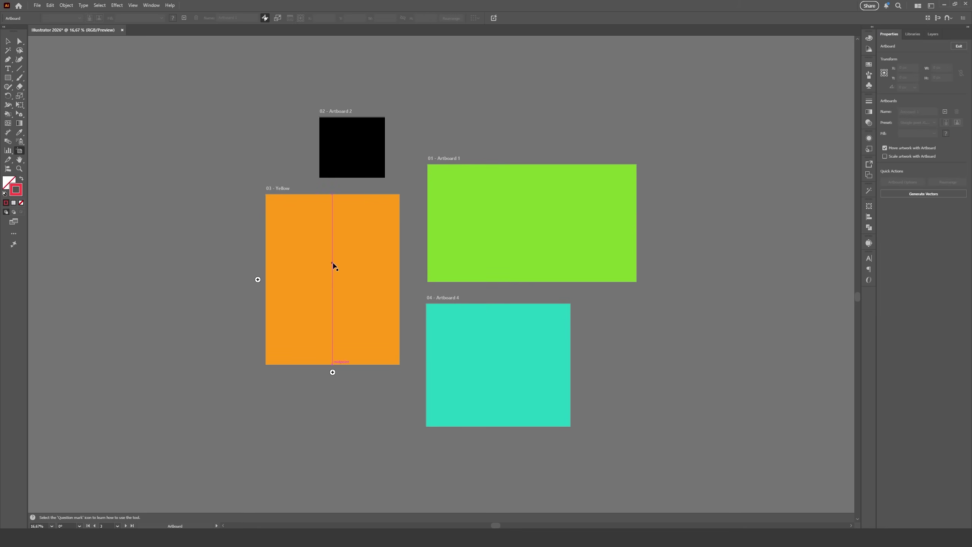
right_click(517, 214)
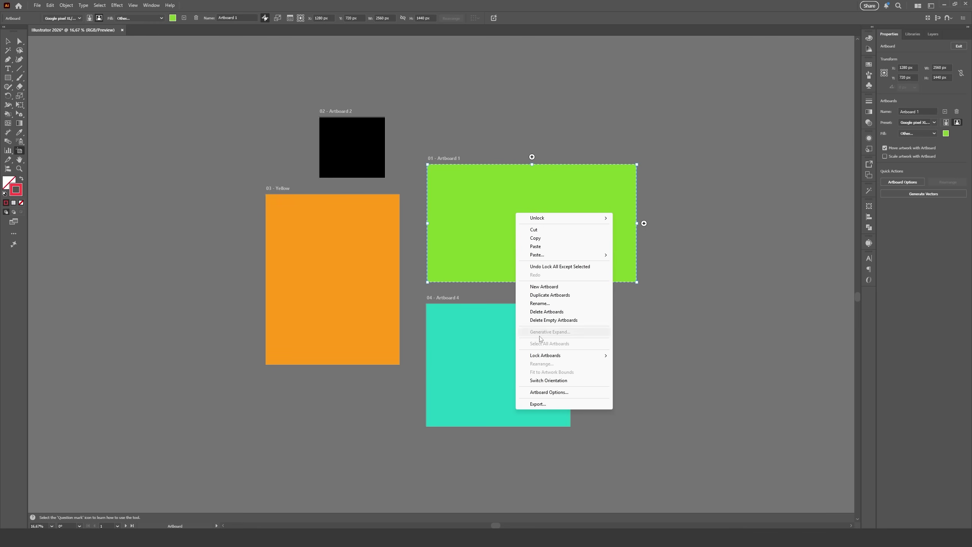
key("Escape")
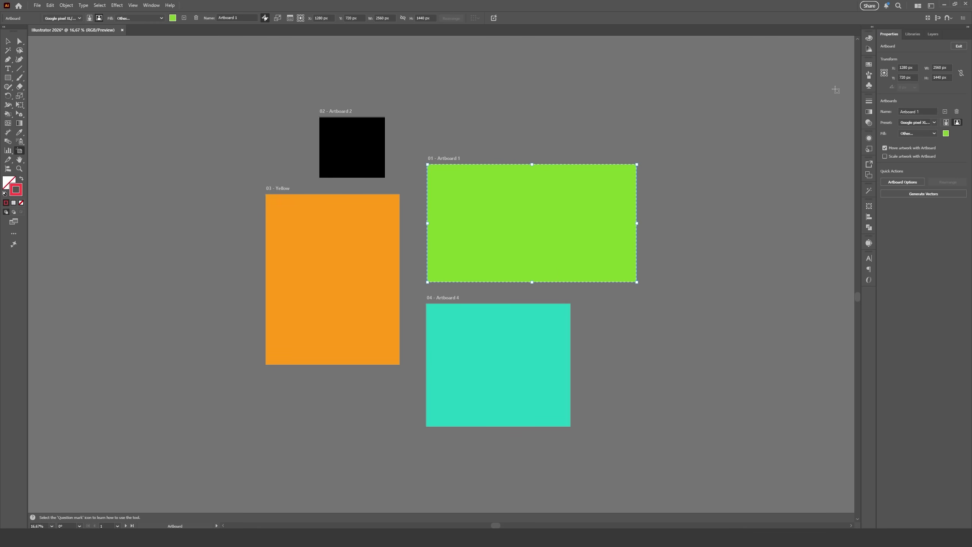
left_click(870, 177)
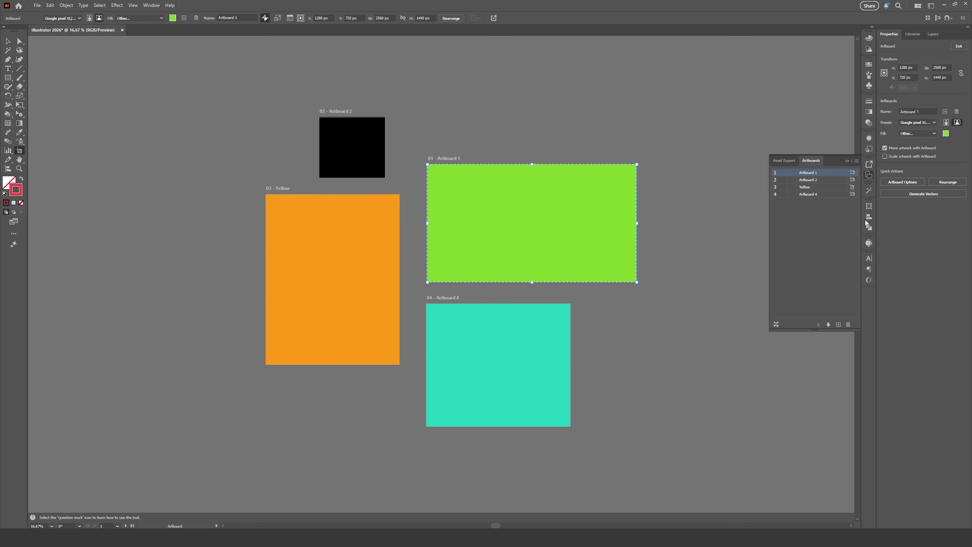
Select all artboards and rearrange them side by side.
key("ctrl+a")
right_click(328, 256)
left_click(360, 392)
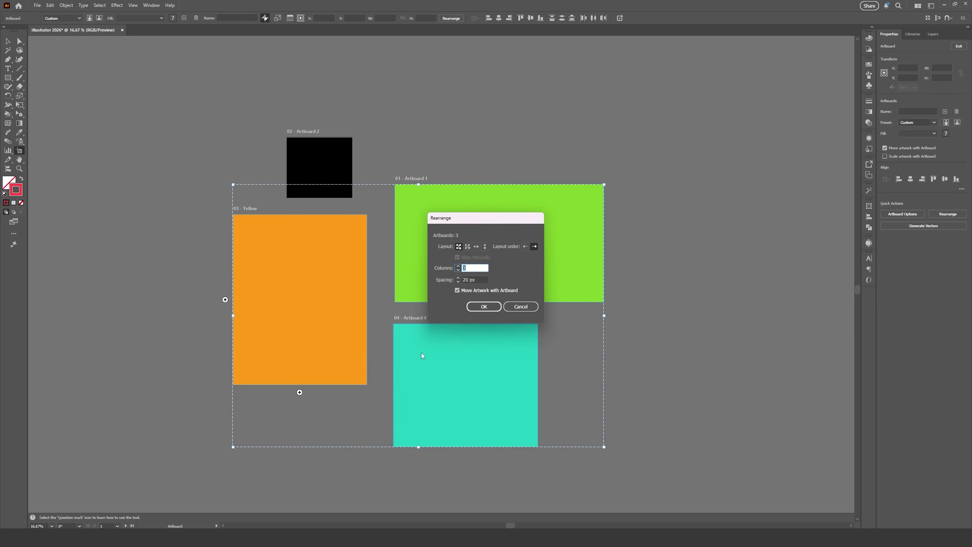
left_click(485, 308)
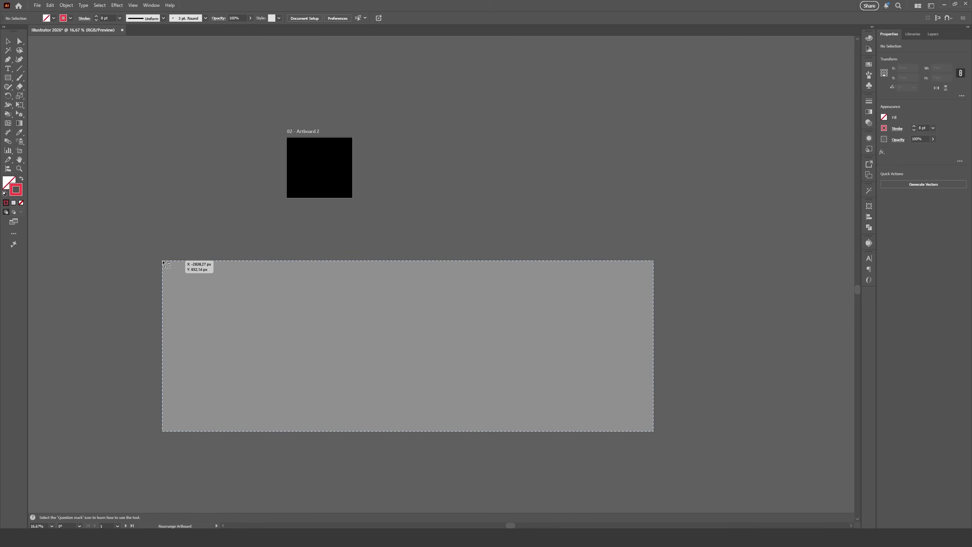
left_click(124, 244)
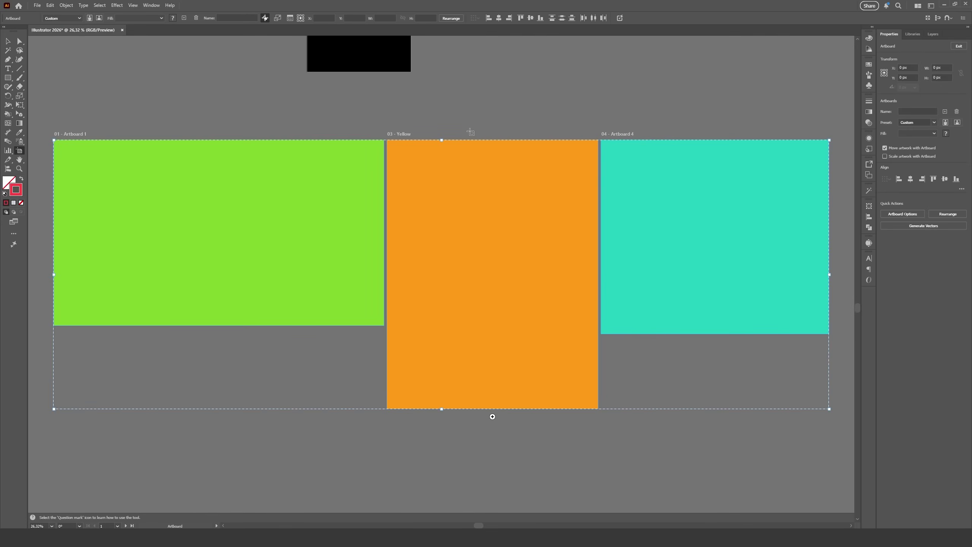
Undo the rearrangement and open Export for Screens for artboards 3-4 (Yellow, Artboard 4).
key("ctrl+z")
right_click(485, 193)
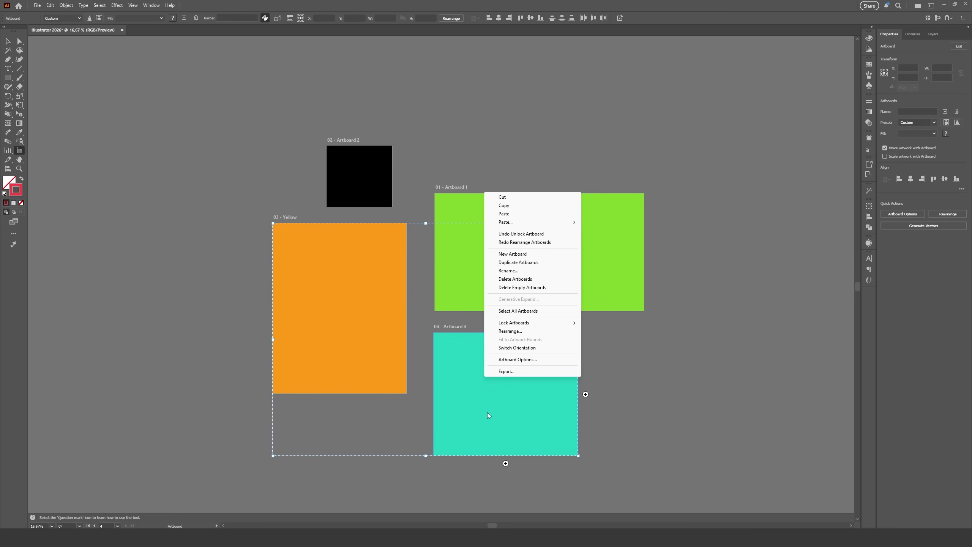
left_click(506, 371)
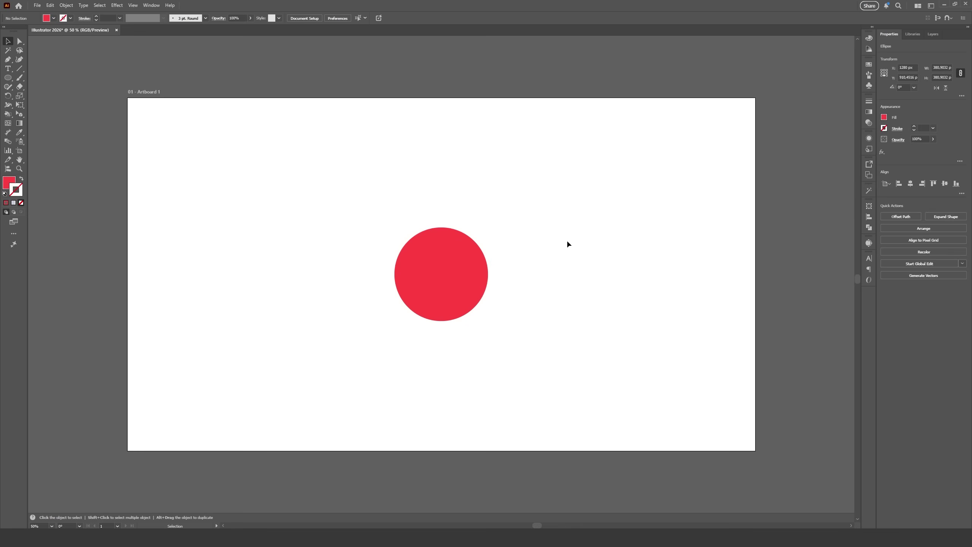
Draw a triangle under the red circle with the Pen tool.
left_click(283, 144)
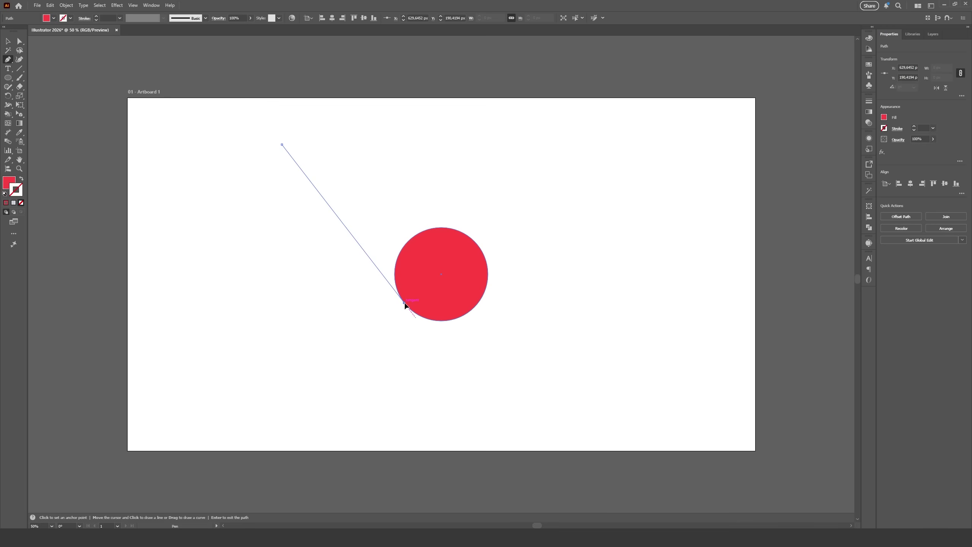
key("Return")
left_click(441, 357)
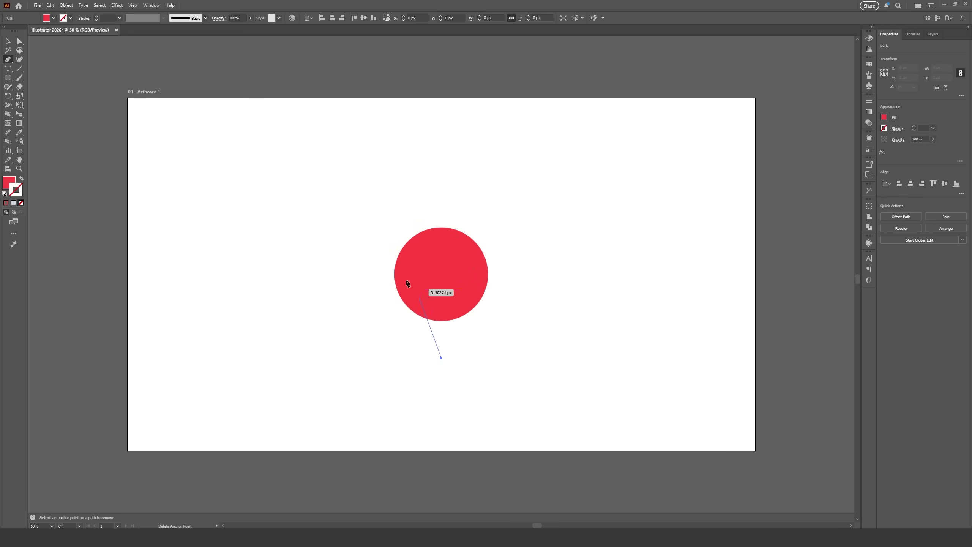
left_click(402, 301)
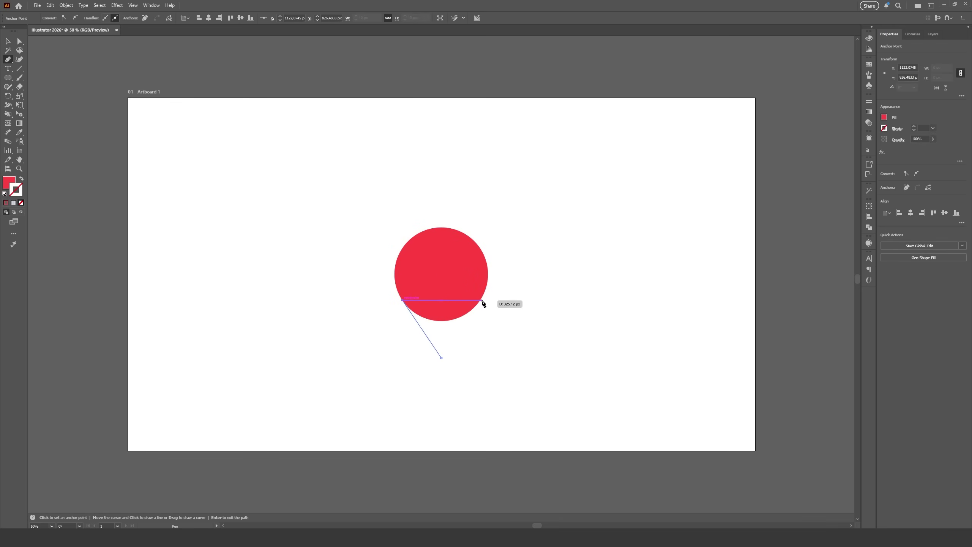
left_click(480, 300)
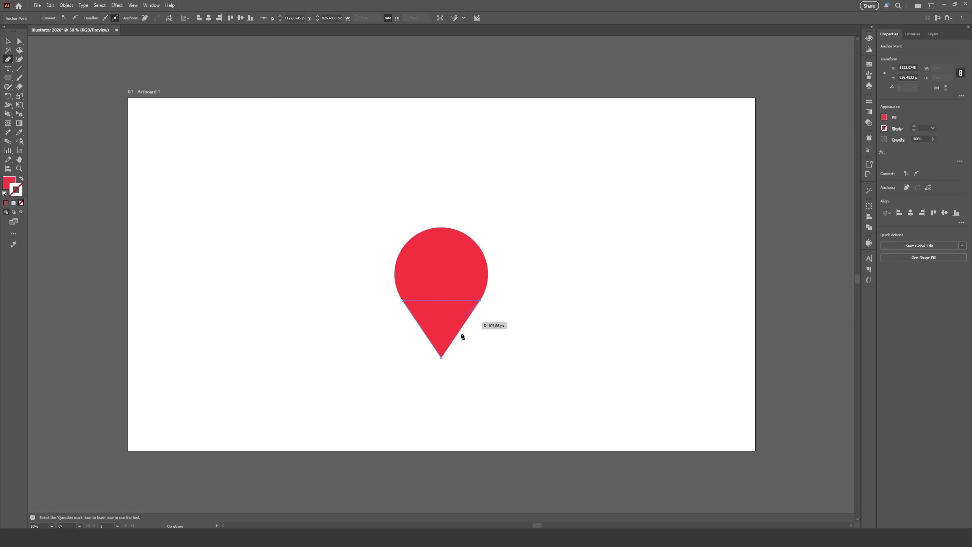
left_click(441, 357)
Unite the circle and triangle into a pin shape, try rotating it, then undo.
key("v")
left_click(456, 269, "shift")
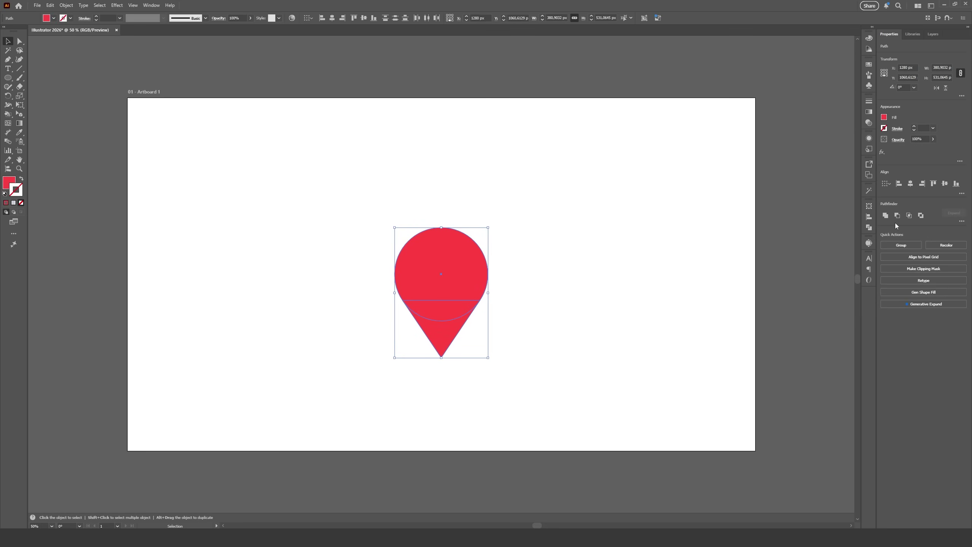
left_click(559, 390)
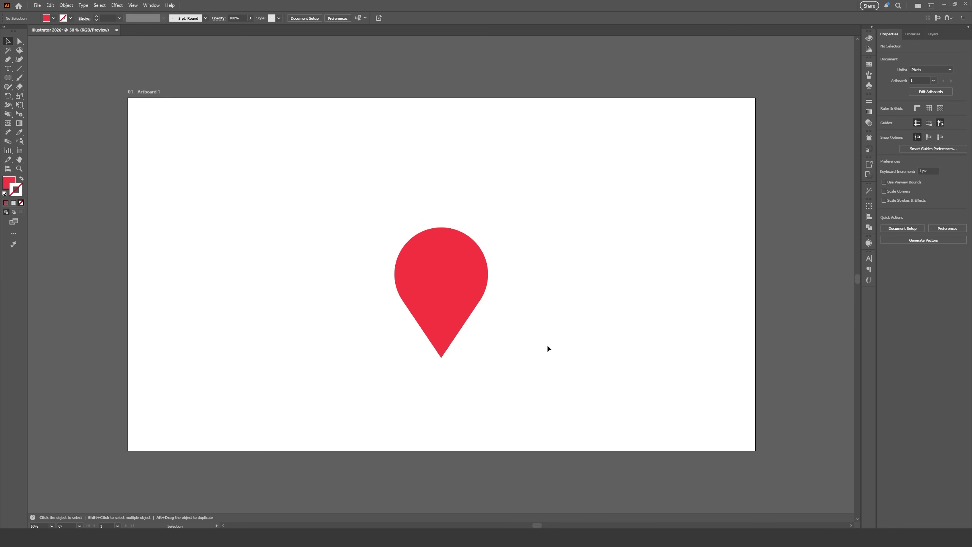
left_click(418, 283)
key("r")
left_click_drag(456, 326, 574, 256)
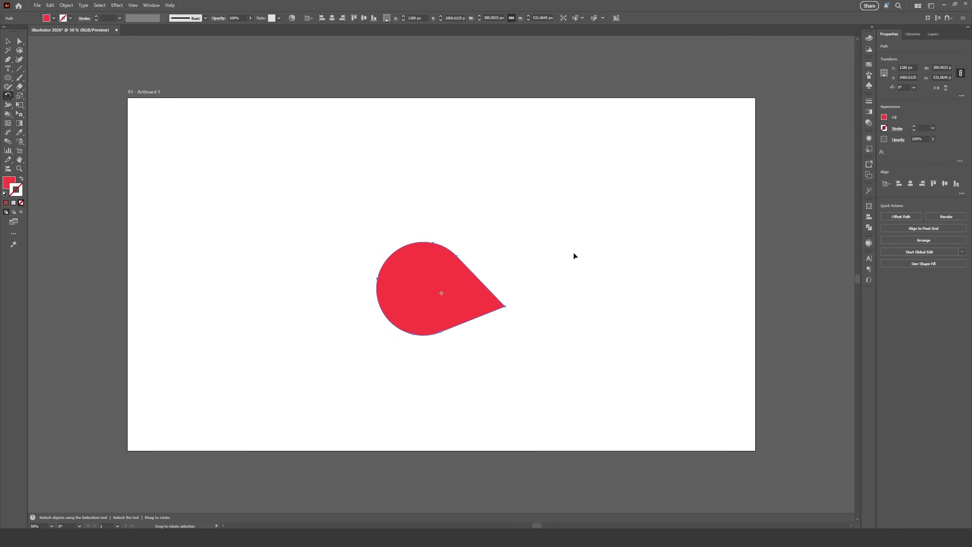
key("ctrl+z")
key("v")
left_click_drag(538, 330, 508, 372)
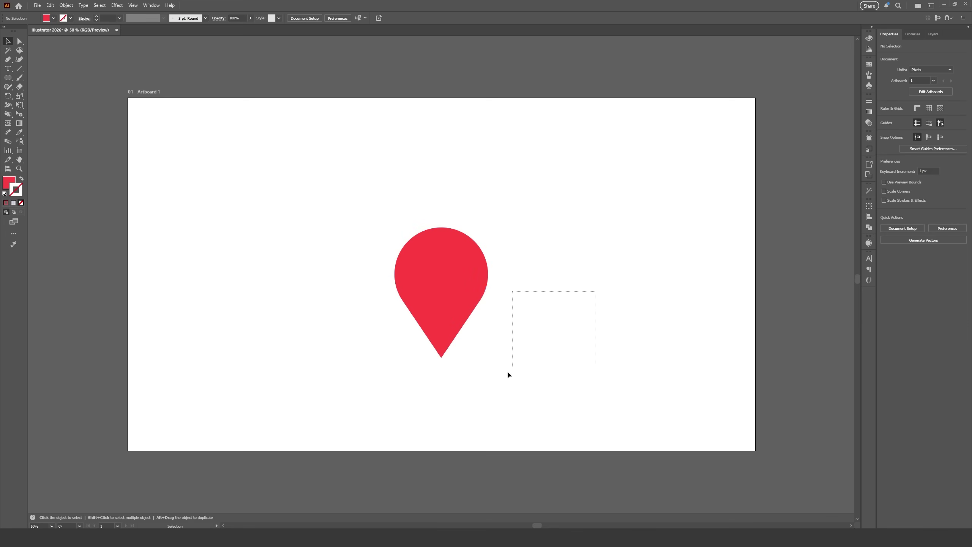
Select the pin shape and delete it.
key("a")
left_click(455, 275)
key("v")
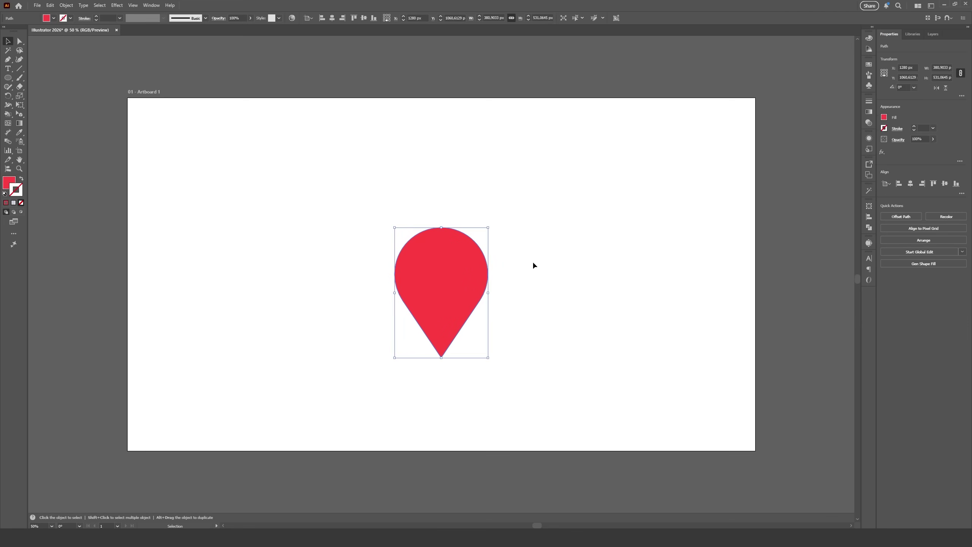
key("Delete")
Draw a long diagonal line and a shorter second line toward its middle with the Line Segment tool.
key("backslash")
left_click_drag(304, 213, 514, 354)
mouse_move(493, 195)
left_mouse_down()
mouse_move(439, 208)
mouse_move(424, 274)
mouse_move(445, 306)
mouse_move(427, 296)
left_mouse_up()
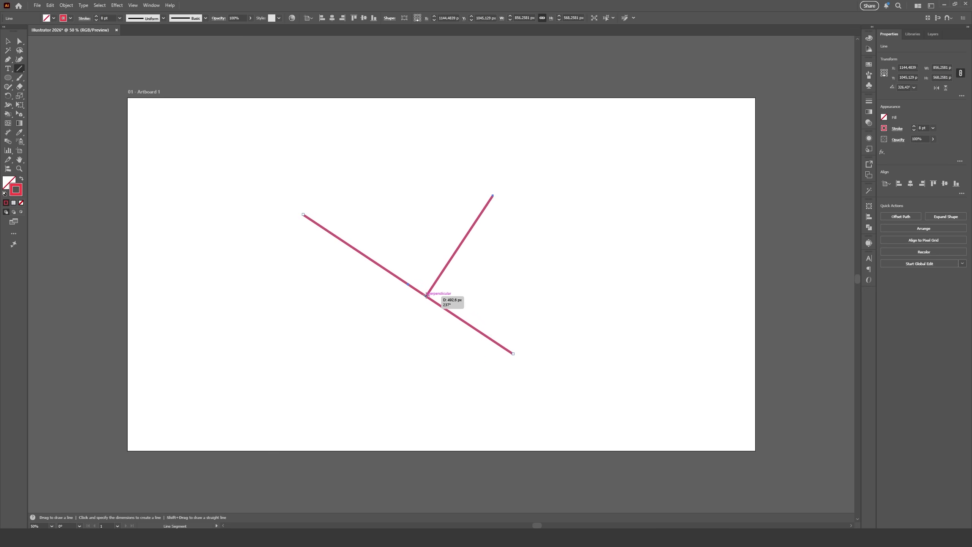
Snap the second line's end perpendicular onto the long diagonal.
left_click_drag(427, 296, 427, 295)
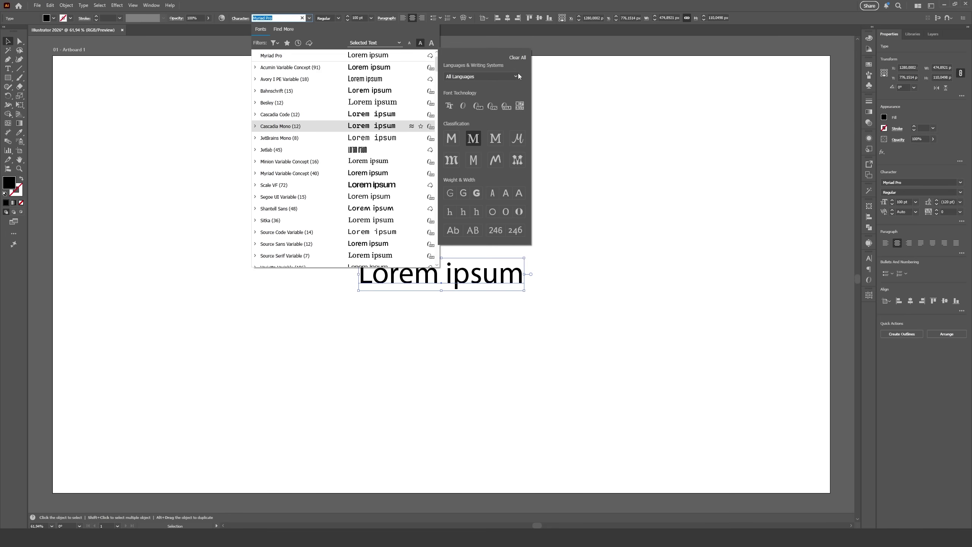
Browse The Neighborhood Pantry font library and expand the Good Pro family.
left_click(291, 29)
left_click(292, 31)
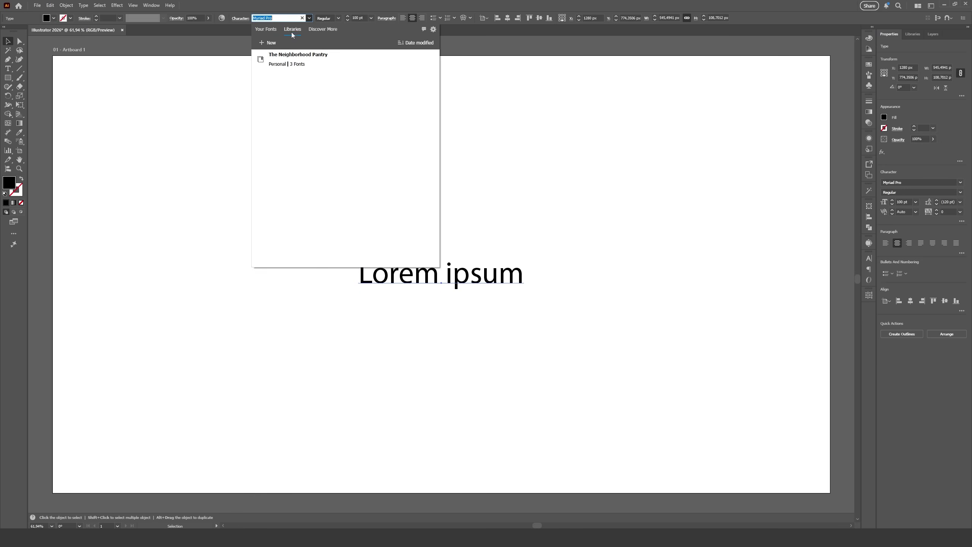
left_click(313, 66)
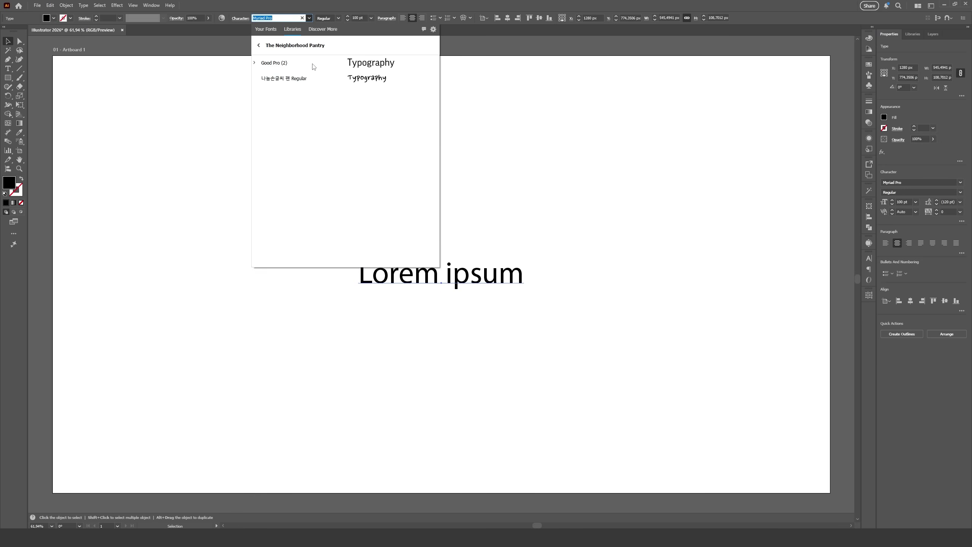
left_click(255, 64)
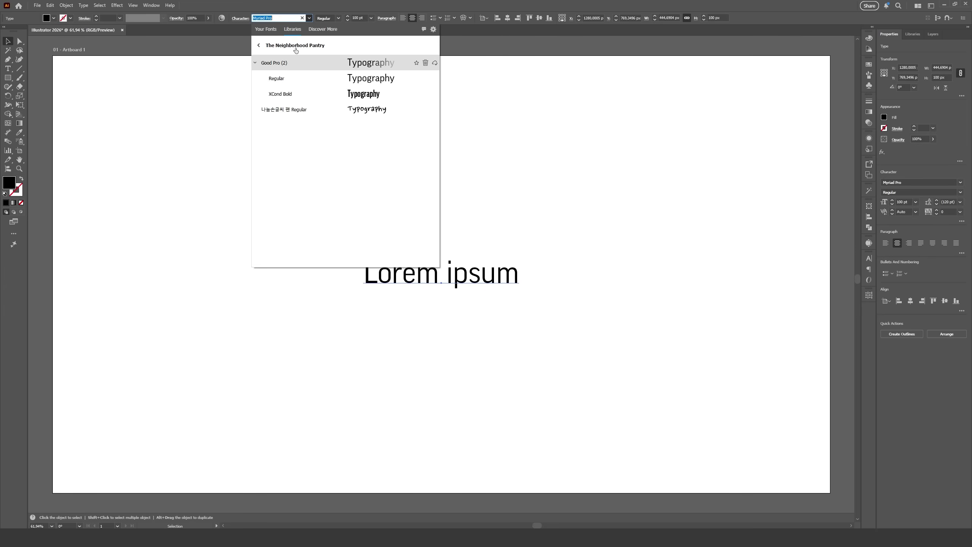
Back in Your Fonts, set the font preview sample size to medium.
left_click(434, 29)
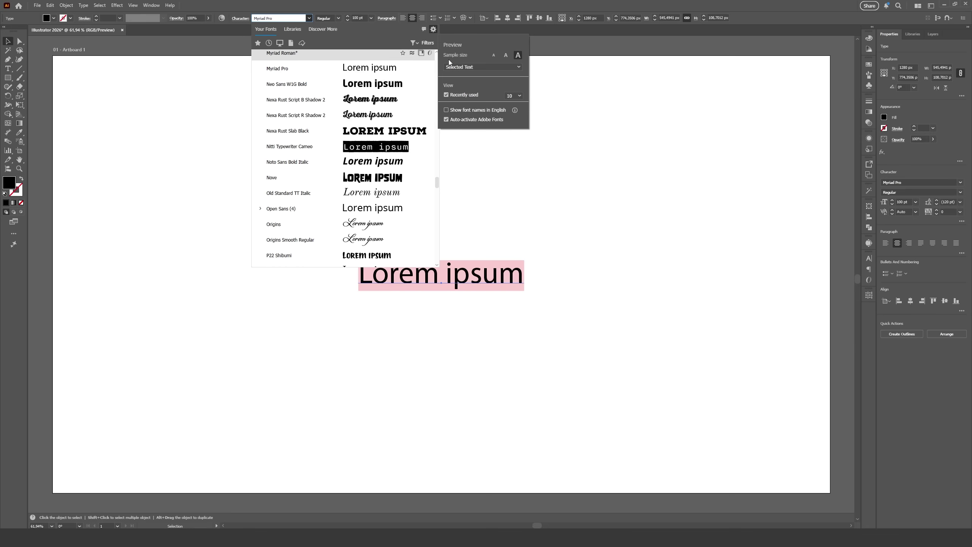
left_click(494, 55)
left_click(506, 55)
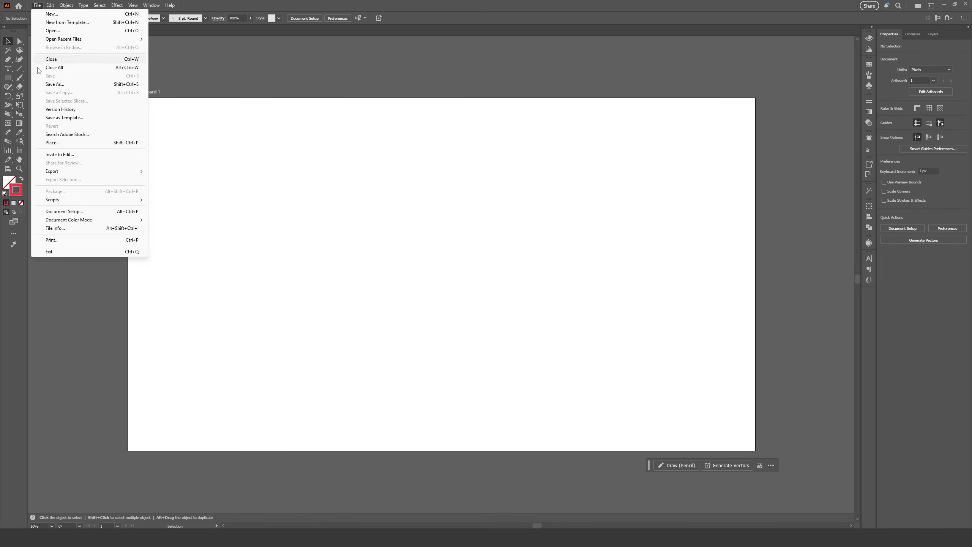
Choose the blue figure among pink shrubs image from Adobe cloud generation history.
left_click(42, 143)
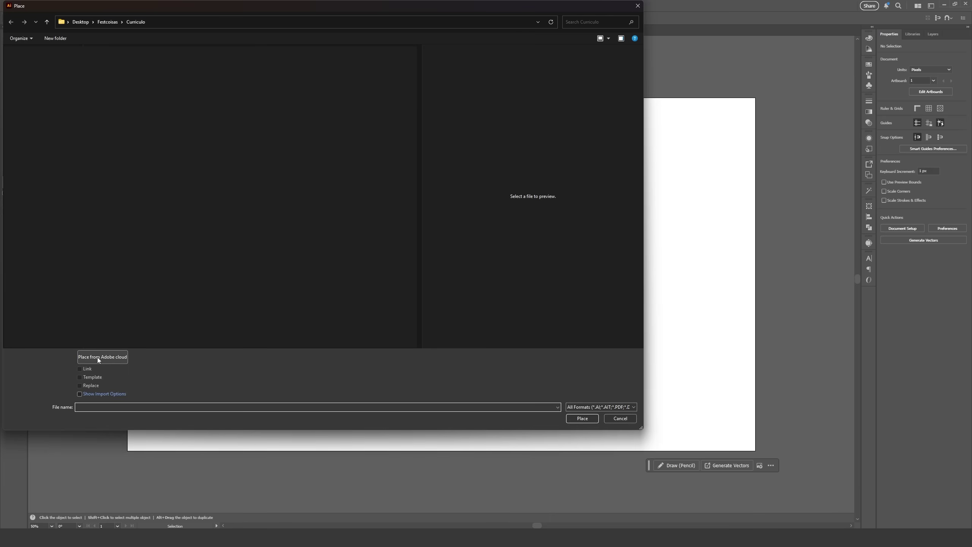
left_click(108, 358)
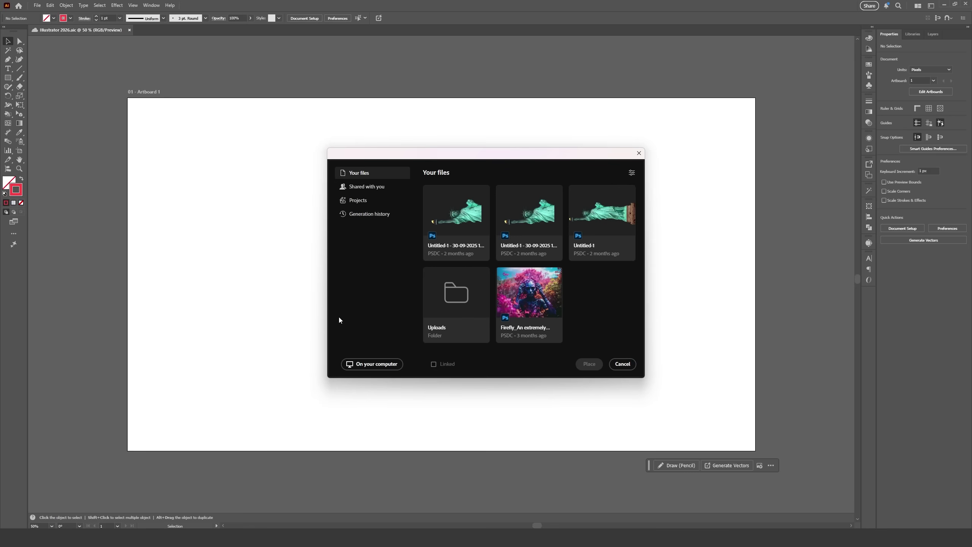
left_click(372, 215)
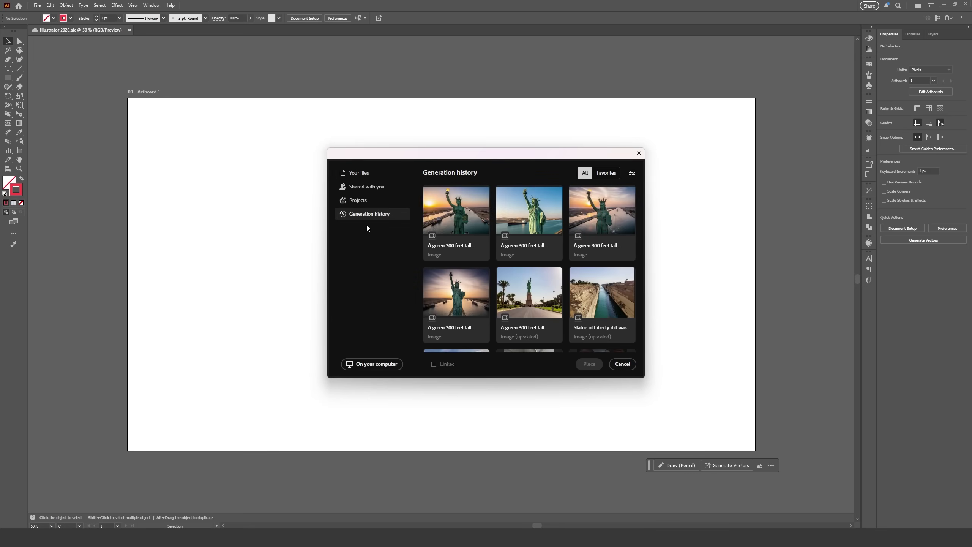
scroll(589, 290, "down", 5)
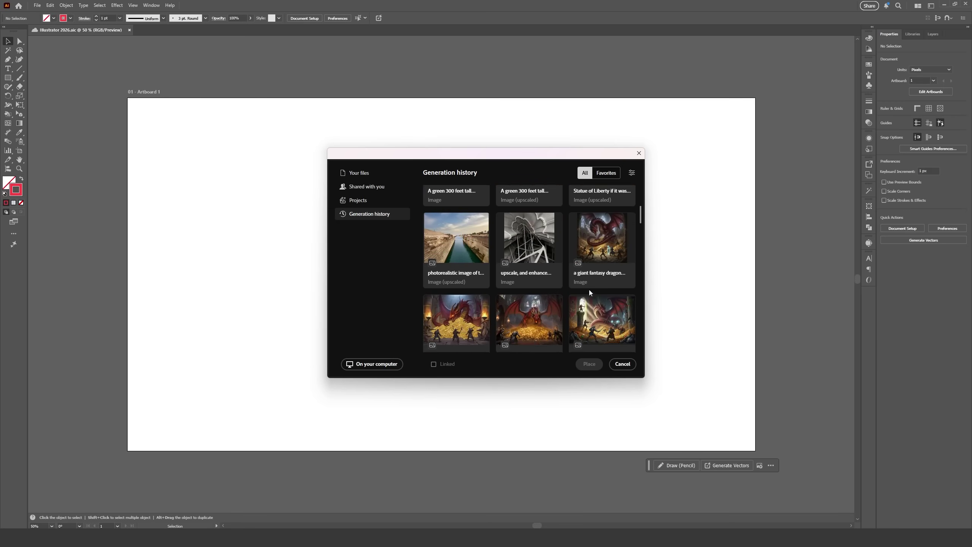
scroll(591, 296, "down", 3)
left_click(529, 249)
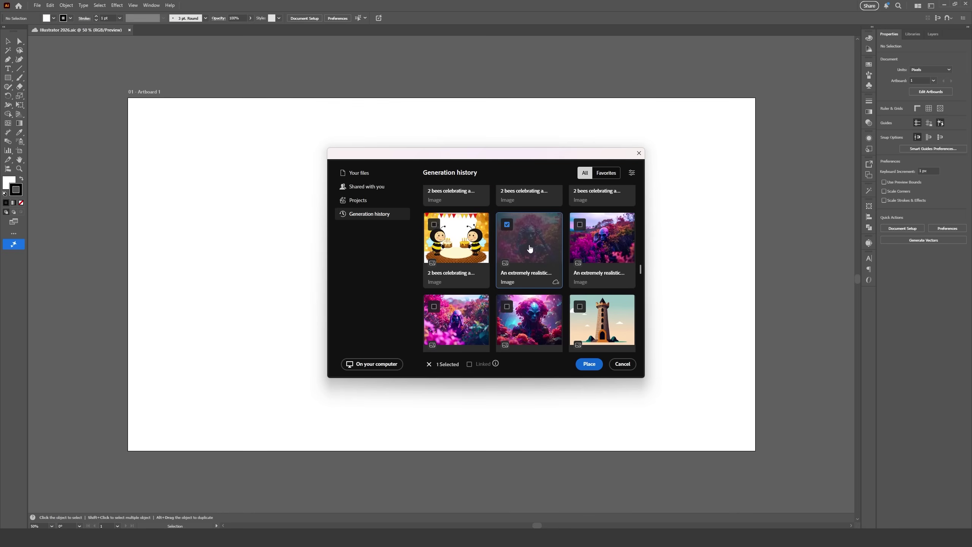
Place the image on the artboard and drag it to the centre.
left_click(590, 364)
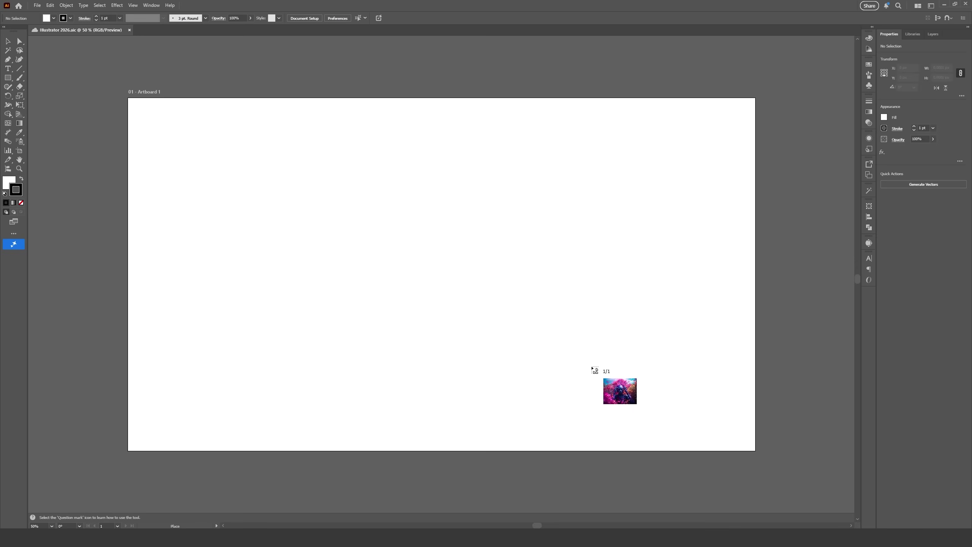
left_click(268, 187)
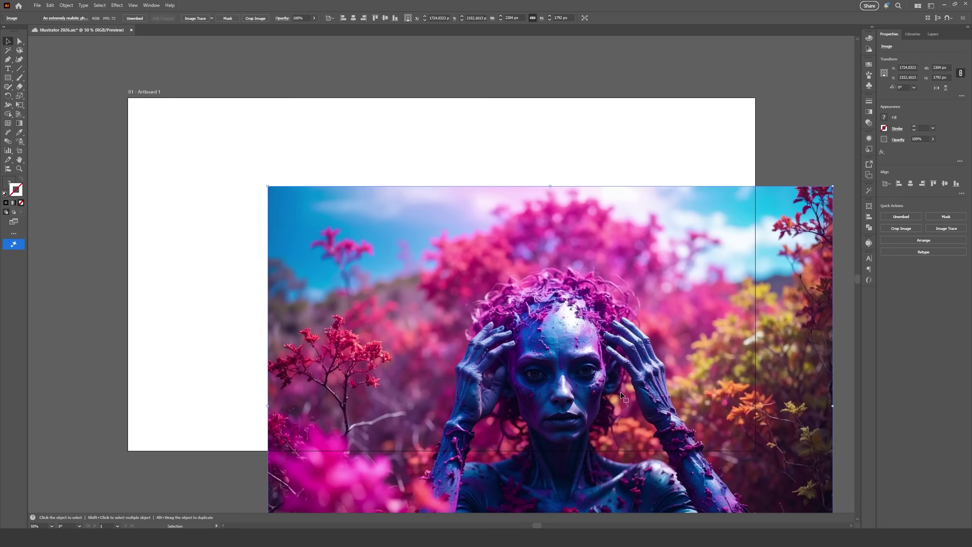
left_click_drag(625, 398, 534, 264)
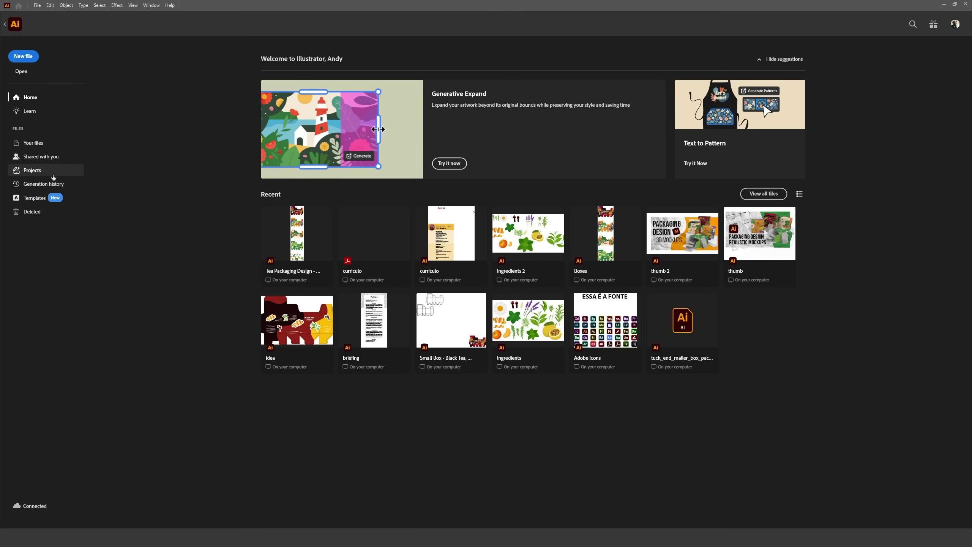
Create a cloud project named 'Illustrator Update' without inviting anyone.
left_click(53, 177)
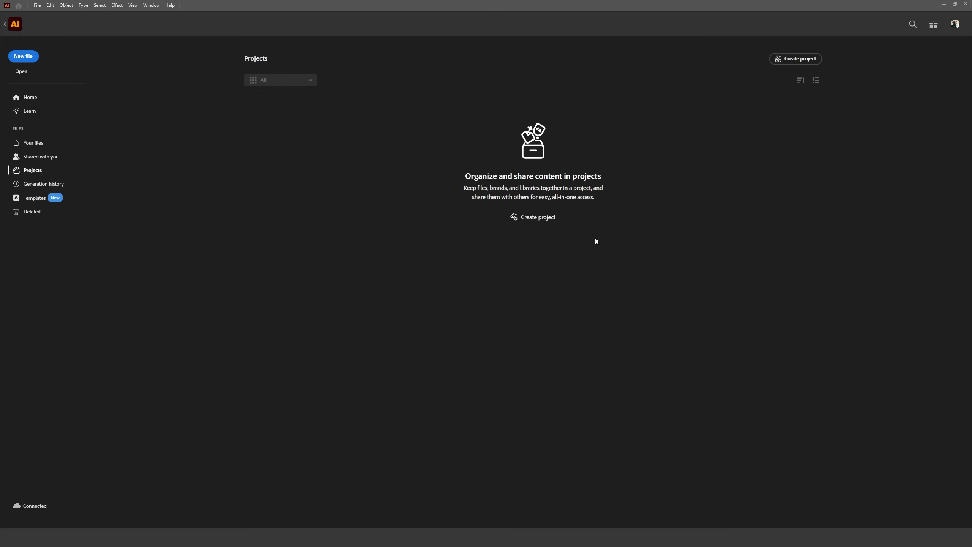
left_click(799, 61)
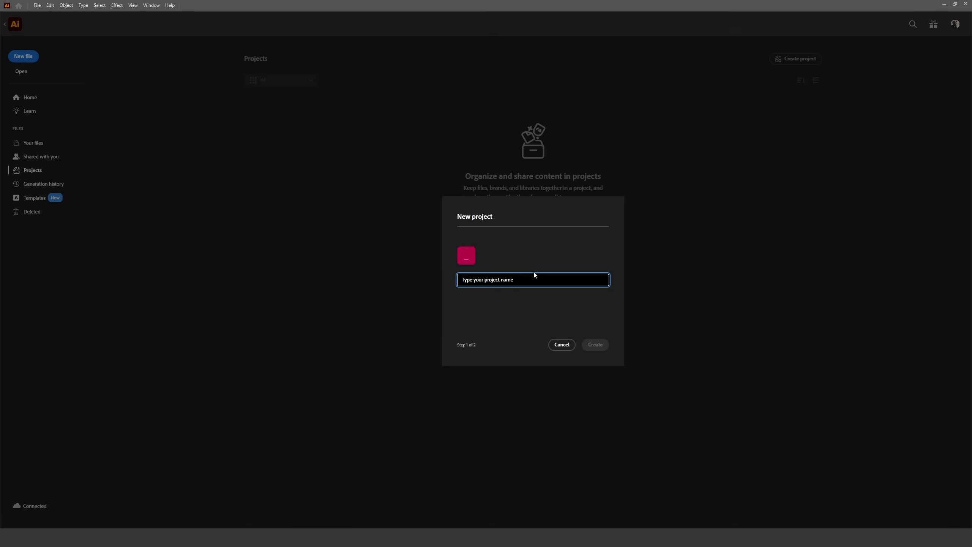
type("Illustrator Update")
key("Return")
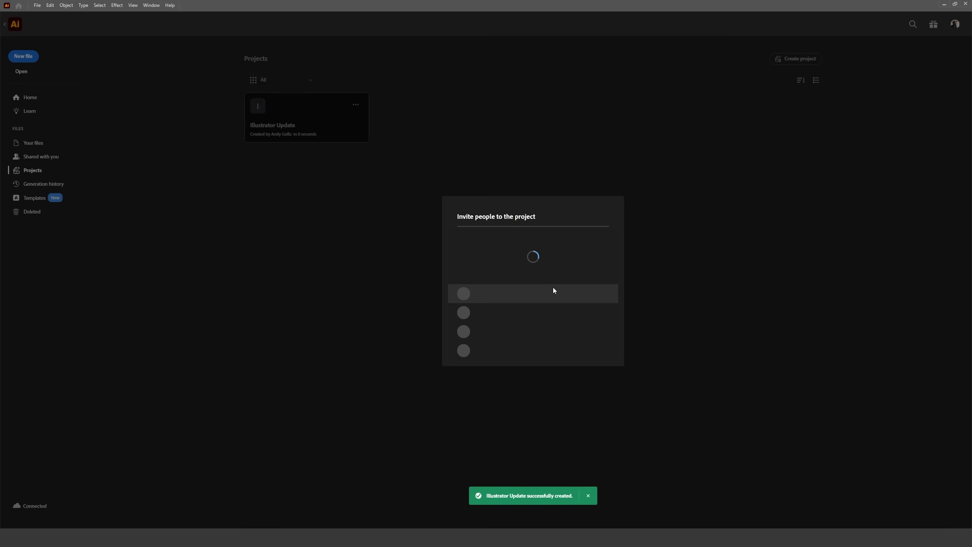
left_click(522, 255)
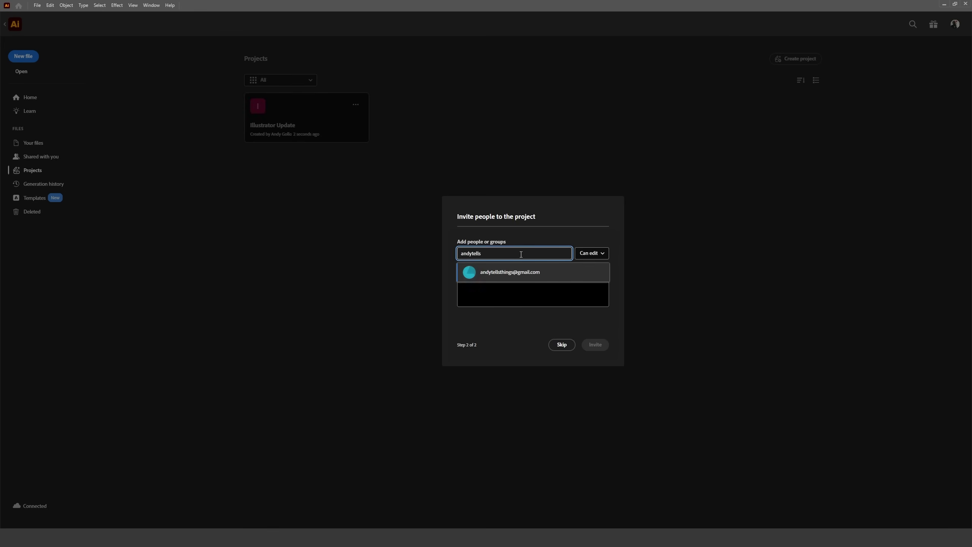
left_click(506, 274)
left_click(511, 255)
left_click(562, 345)
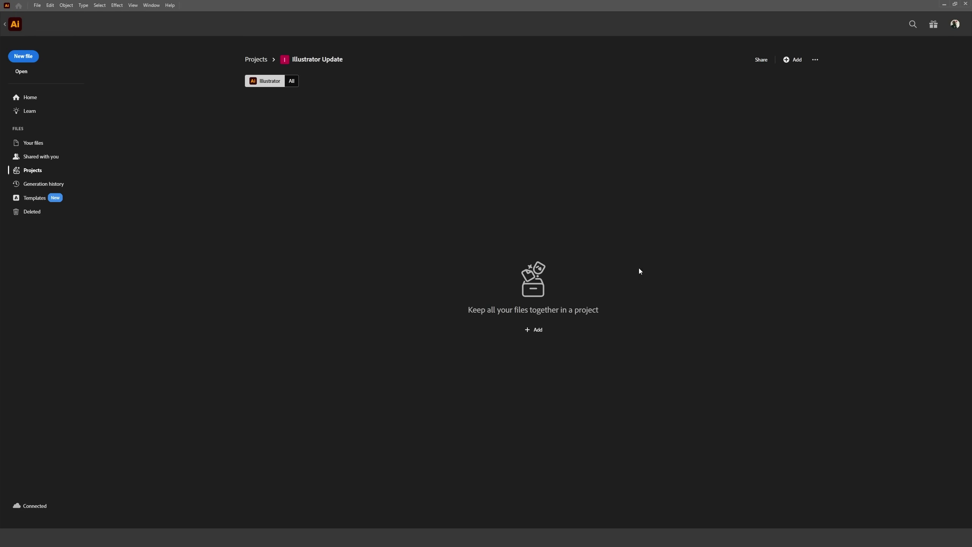
Add an 'Illustrator Files' folder to the project and choose the project as save destination.
left_click(532, 330)
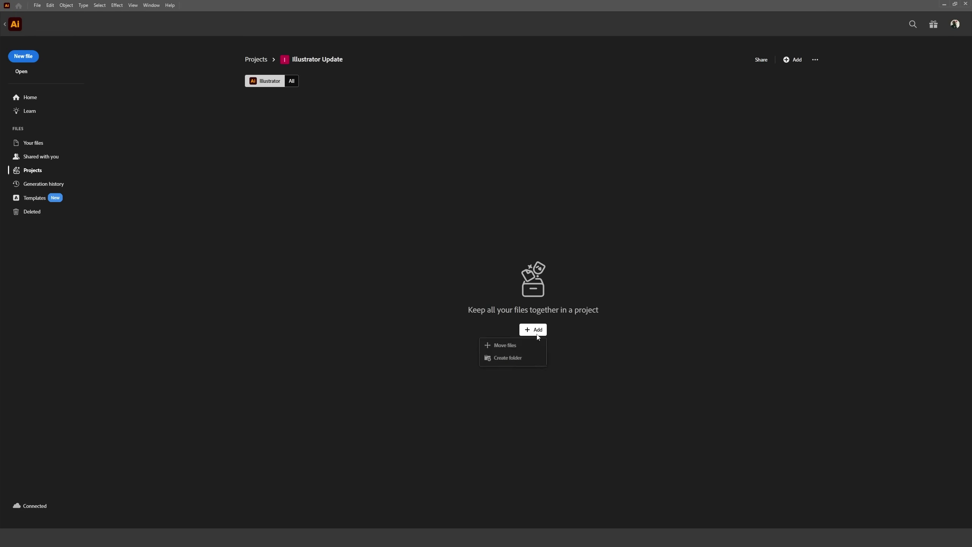
left_click(516, 362)
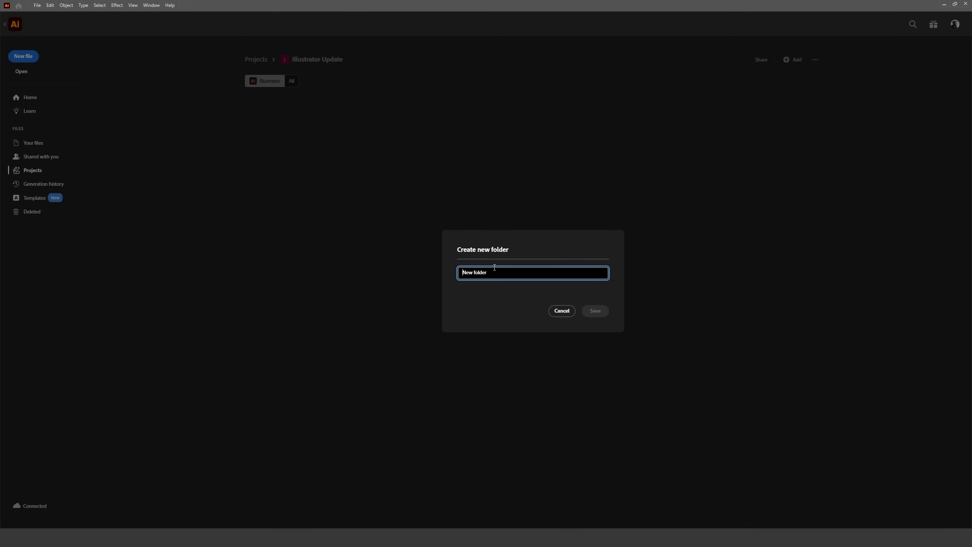
type("Illustrator Files")
key("Return")
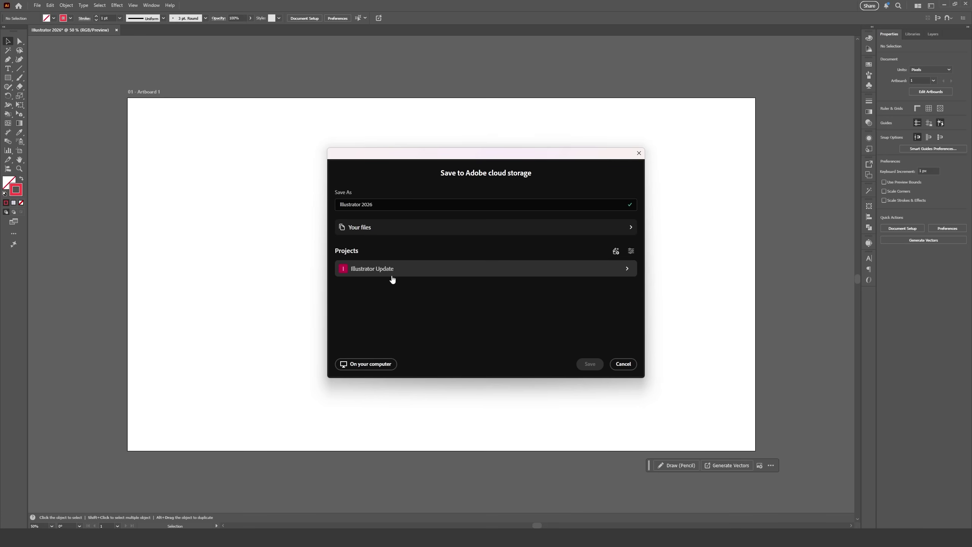
left_click(393, 270)
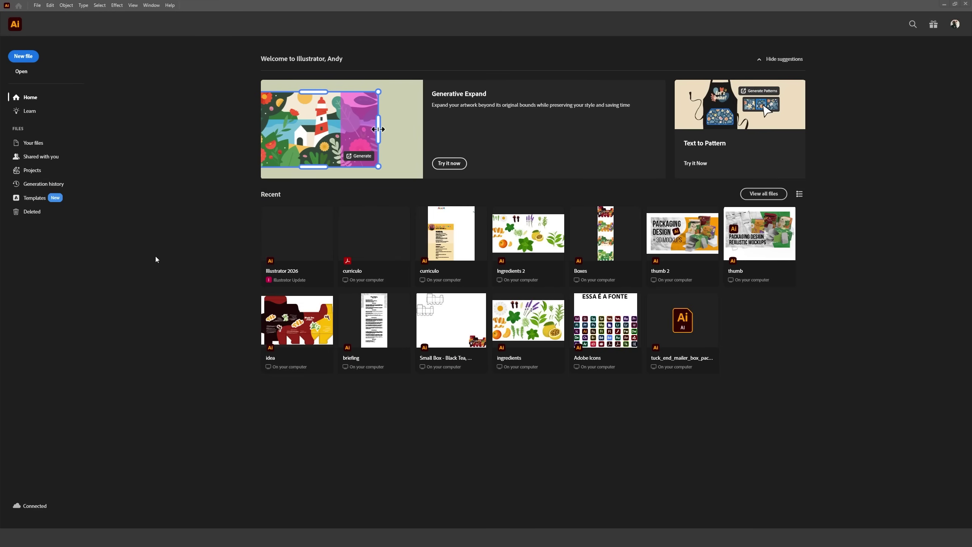
Open the Adobe Express Templates gallery, enlarge and reposition its window, and scroll down.
left_click(47, 198)
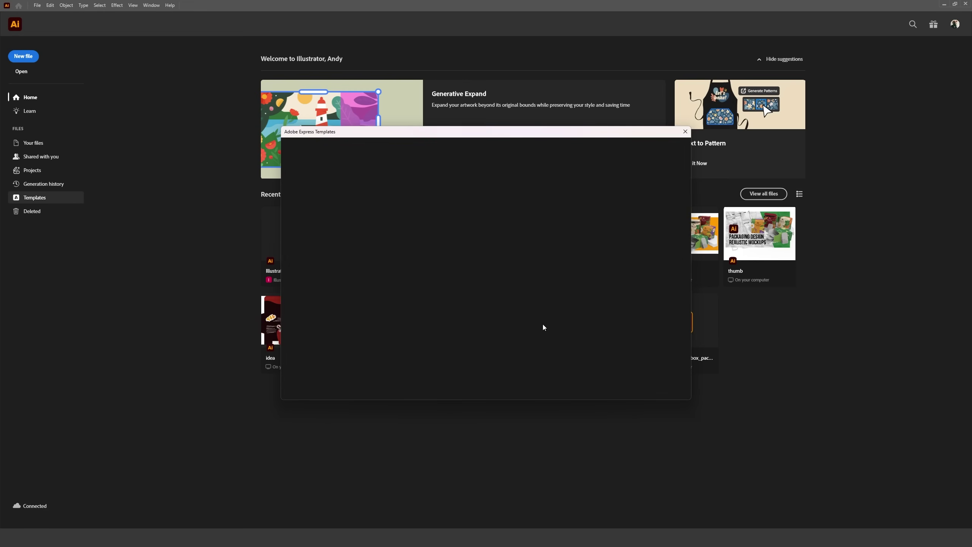
left_click_drag(691, 400, 838, 525)
left_click_drag(554, 139, 443, 89)
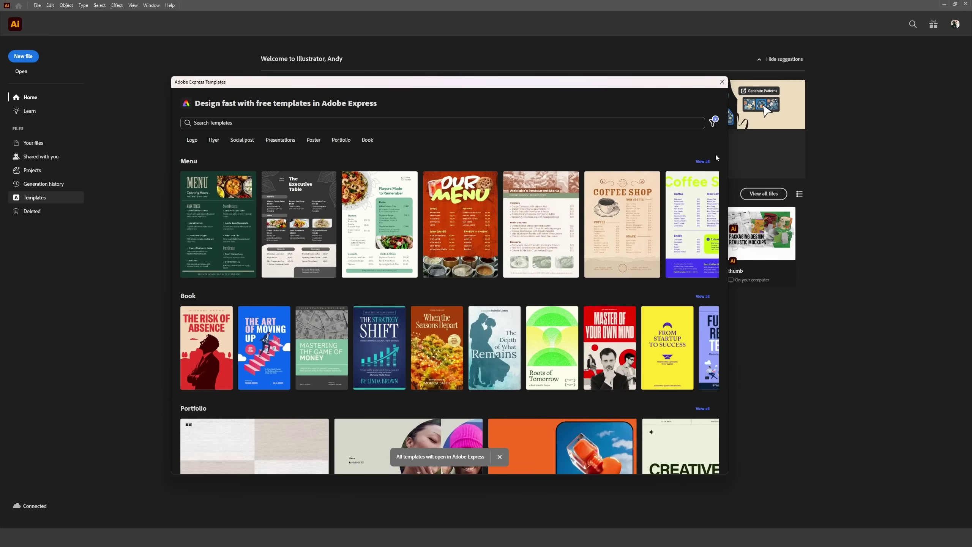
scroll(702, 174, "down", 6)
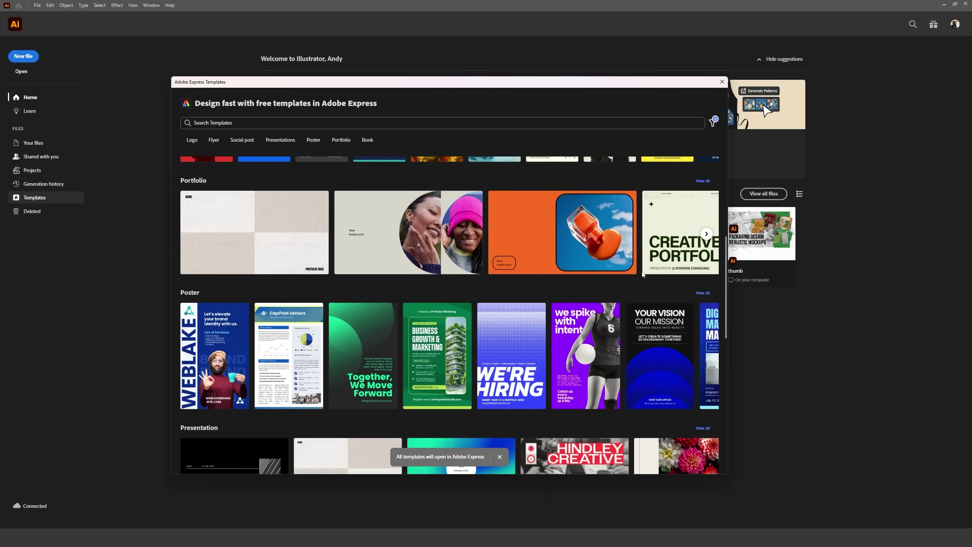
scroll(642, 275, "down", 2)
Open the cream and black artist statement flyer in Adobe Express and dismiss the page menu.
left_click(440, 272)
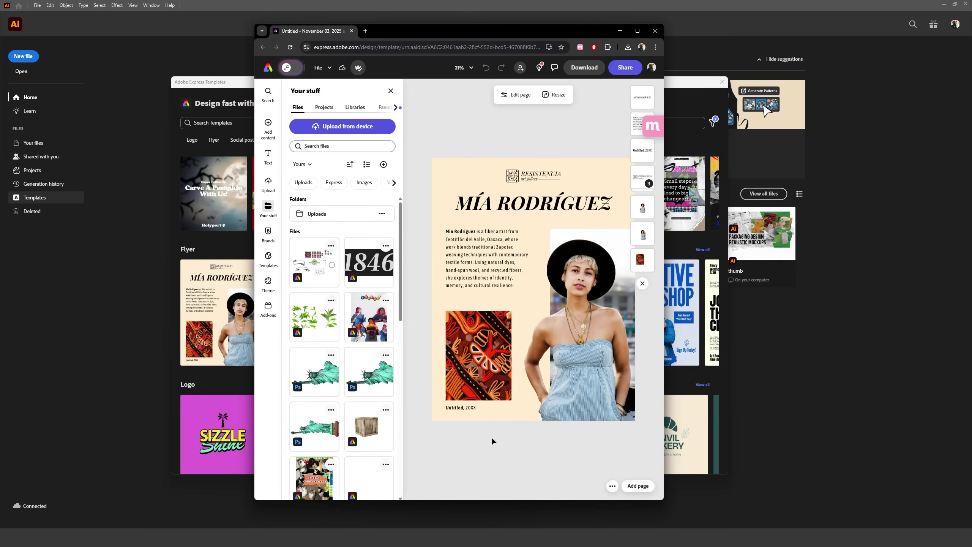
right_click(481, 460)
left_click(480, 447)
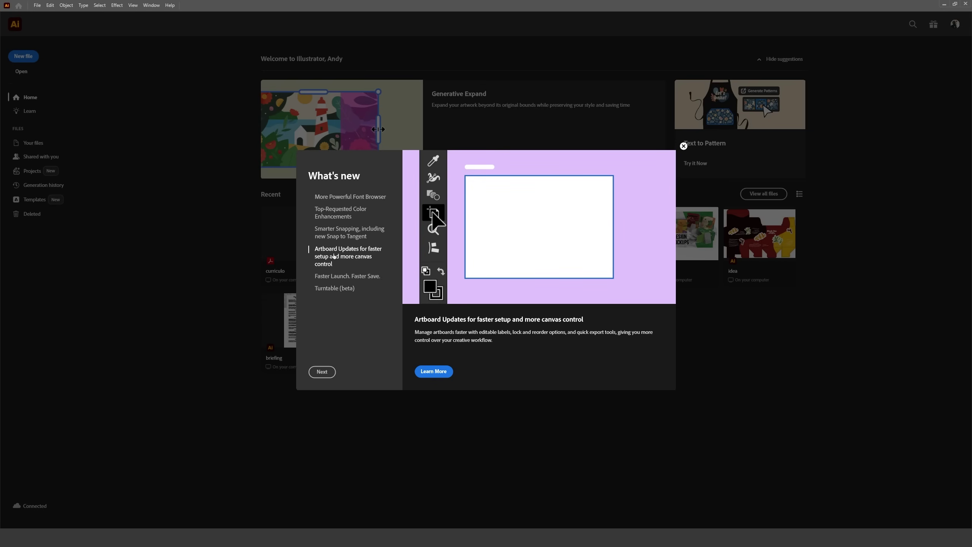
View the What's New entries 'Faster Launch. Faster Save.' and 'Turntable (beta)'.
left_click(333, 277)
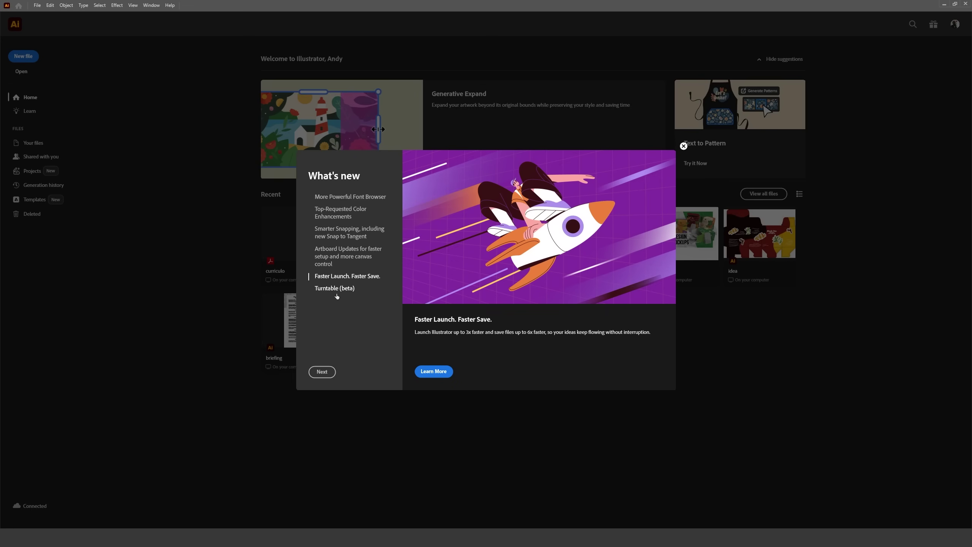
left_click(335, 290)
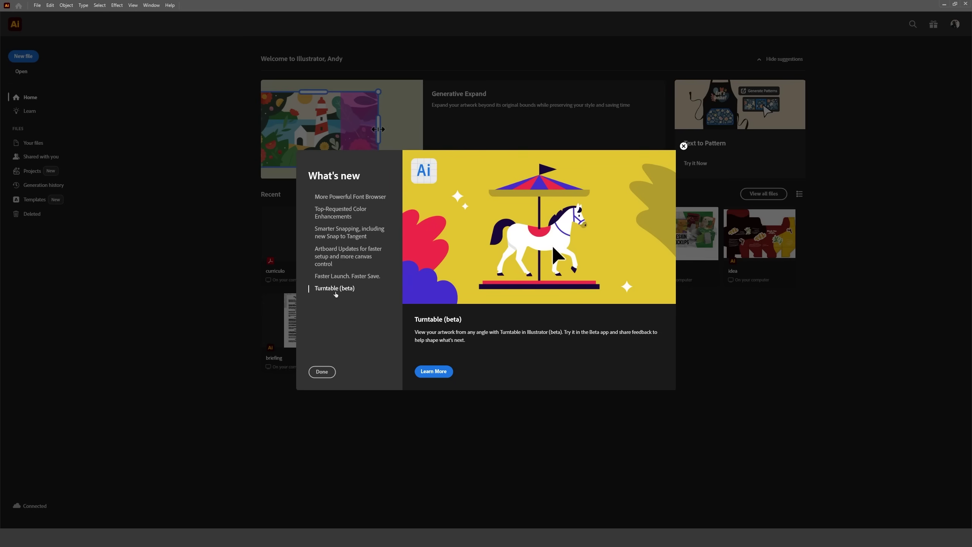